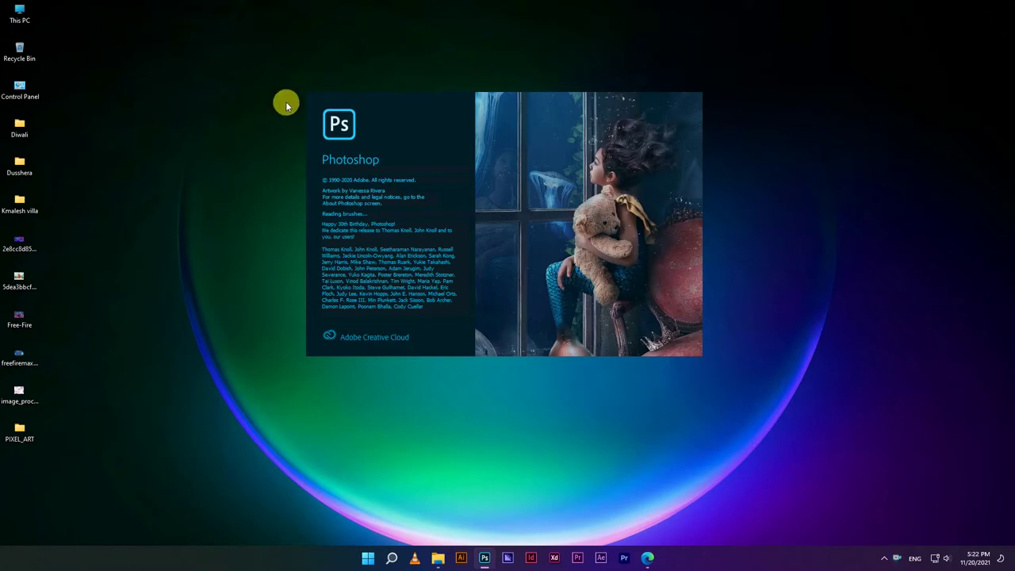
Step: Wait for Photoshop's splash screen to close, leaving an empty workspace with no document
{"action": "right_click", "coordinate": [794, 275]}
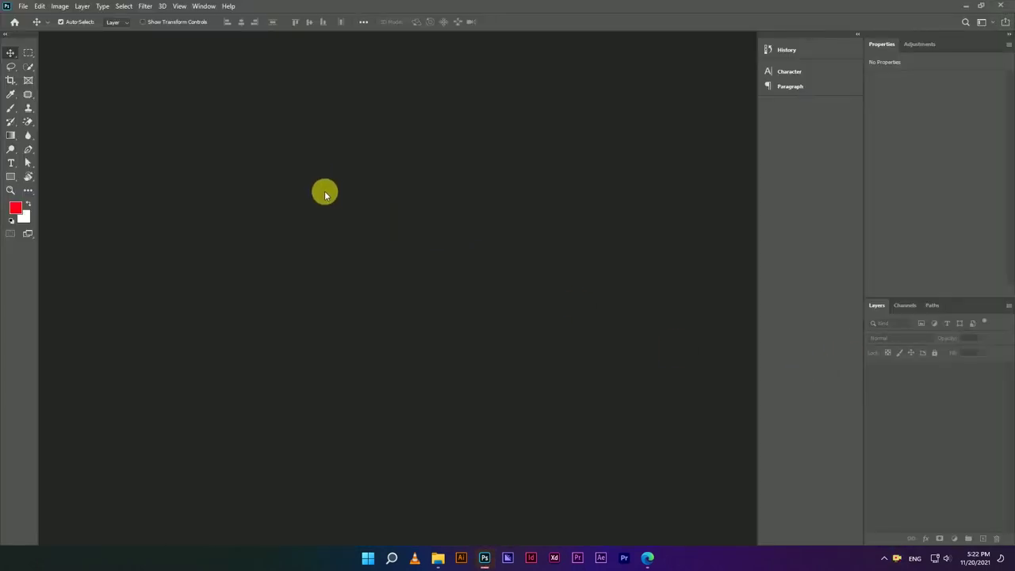
Step: Create a new document 48 pixels wide and 48 pixels high
{"action": "left_click", "coordinate": [23, 7]}
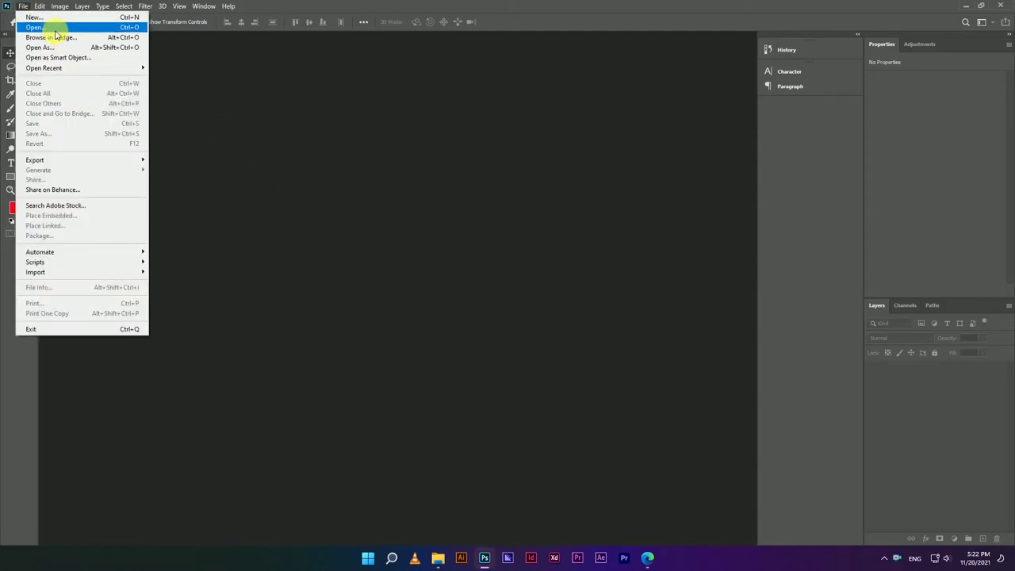
{"action": "left_click", "coordinate": [36, 17]}
{"action": "type", "text": "48"}
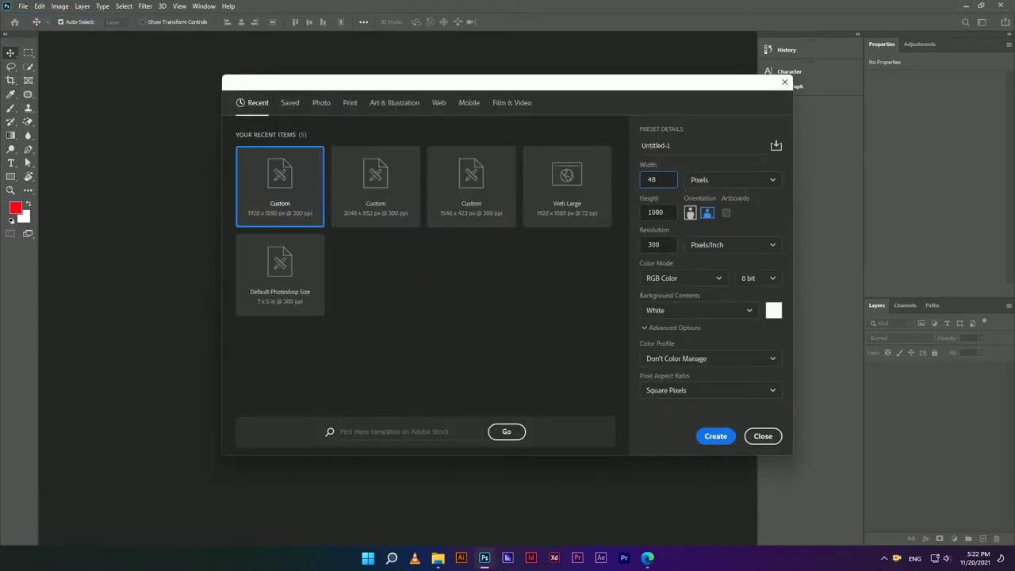
{"action": "left_click", "coordinate": [639, 213]}
{"action": "type", "text": "48"}
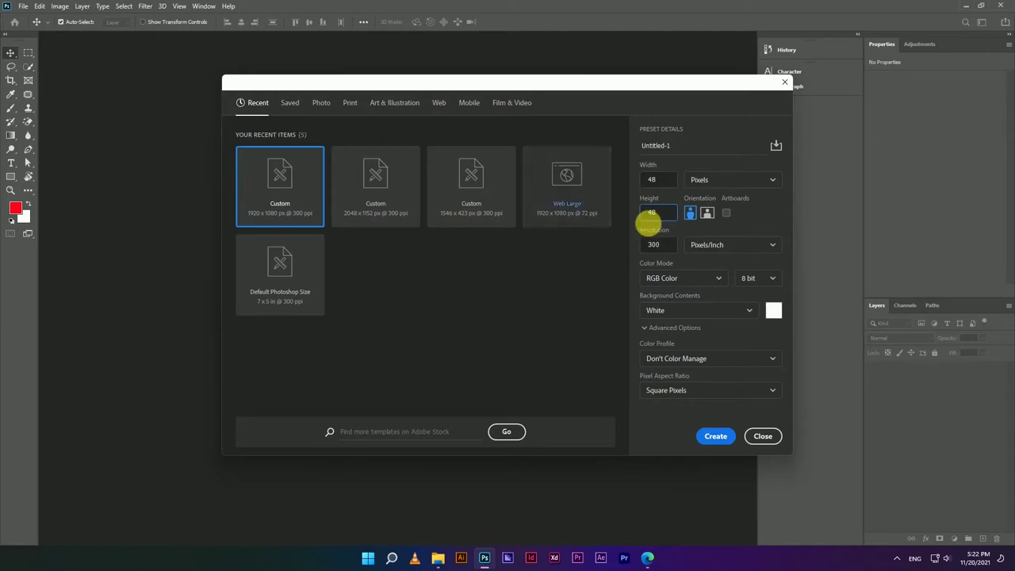
{"action": "left_click", "coordinate": [717, 181]}
{"action": "left_click", "coordinate": [753, 205]}
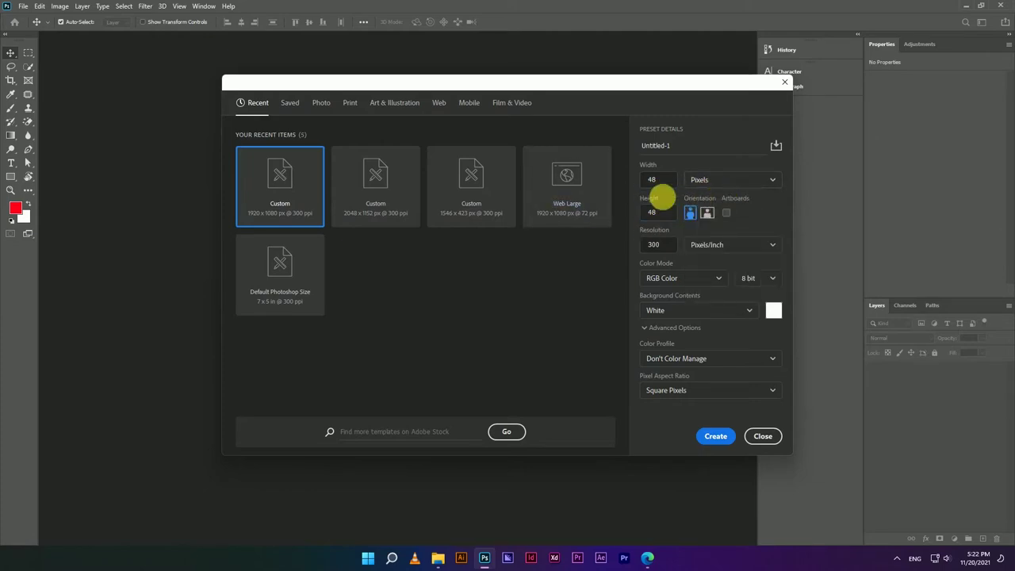
{"action": "left_click", "coordinate": [716, 437]}
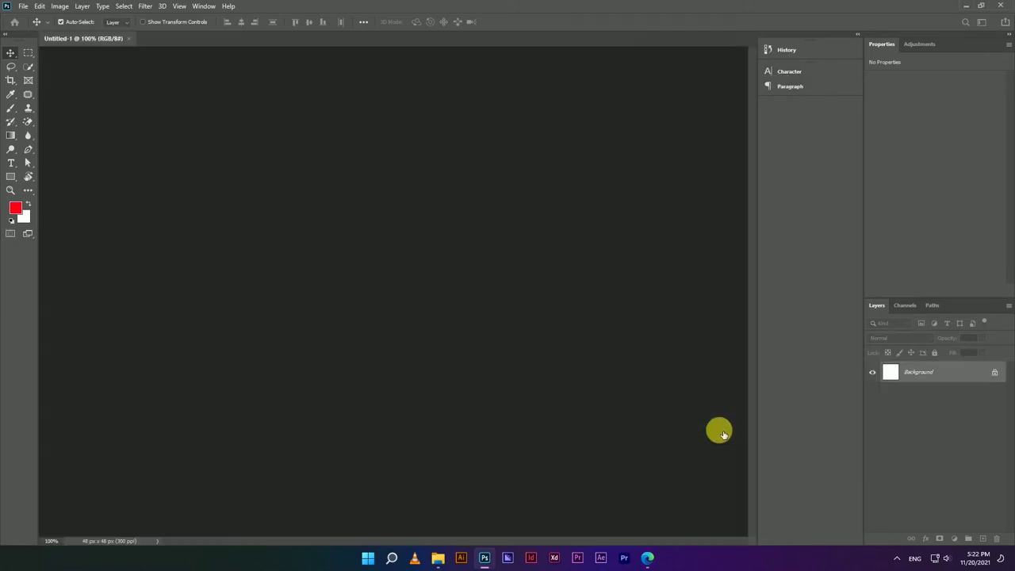
Step: Unlock the Background into Layer 0 and hide it so the canvas is transparent
{"action": "scroll", "coordinate": [366, 297], "scroll_direction": "up", "scroll_amount": 5}
{"action": "scroll", "coordinate": [367, 289], "scroll_direction": "up", "scroll_amount": 3}
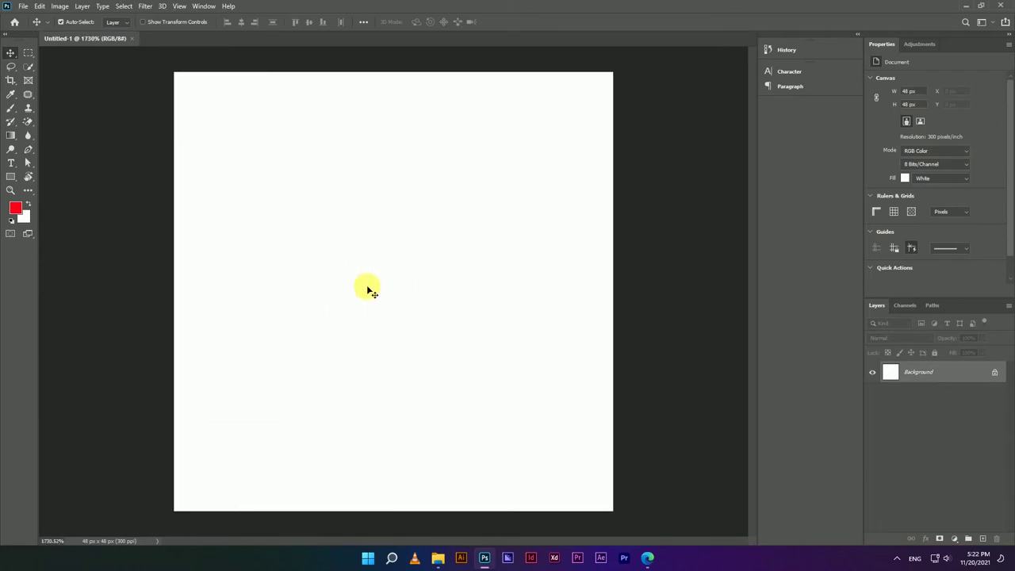
{"action": "scroll", "coordinate": [369, 290], "scroll_direction": "up", "scroll_amount": 1}
{"action": "left_click", "coordinate": [994, 374]}
{"action": "left_click", "coordinate": [872, 371]}
{"action": "scroll", "coordinate": [455, 240], "scroll_direction": "up", "scroll_amount": 2}
{"action": "scroll", "coordinate": [582, 253], "scroll_direction": "down", "scroll_amount": 3}
Step: Open the PIXEL_ART folder and position its window to the right of Photoshop
{"action": "left_click", "coordinate": [1011, 563]}
{"action": "double_click", "coordinate": [20, 428]}
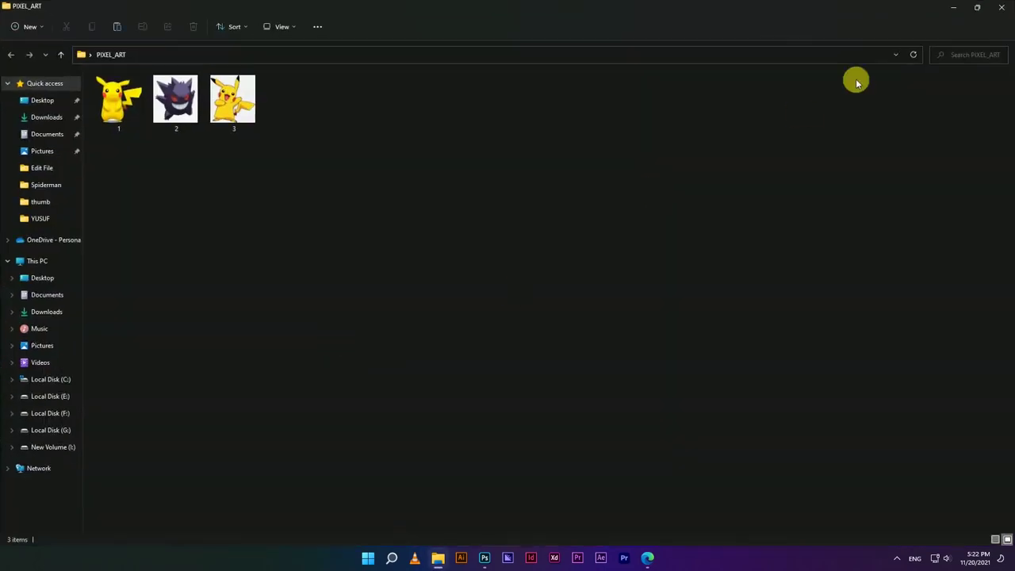
{"action": "left_click", "coordinate": [977, 6]}
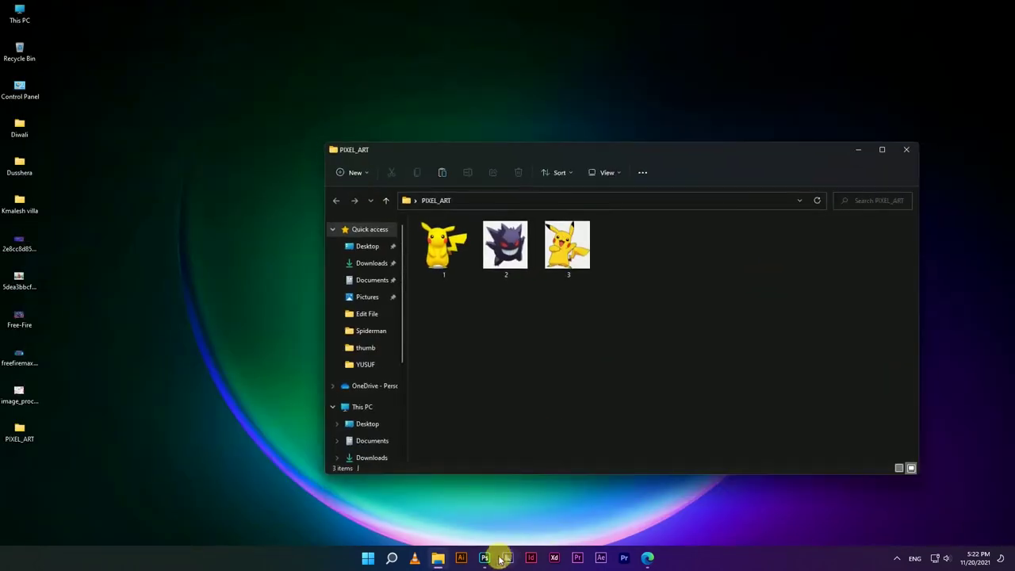
{"action": "left_click", "coordinate": [484, 558]}
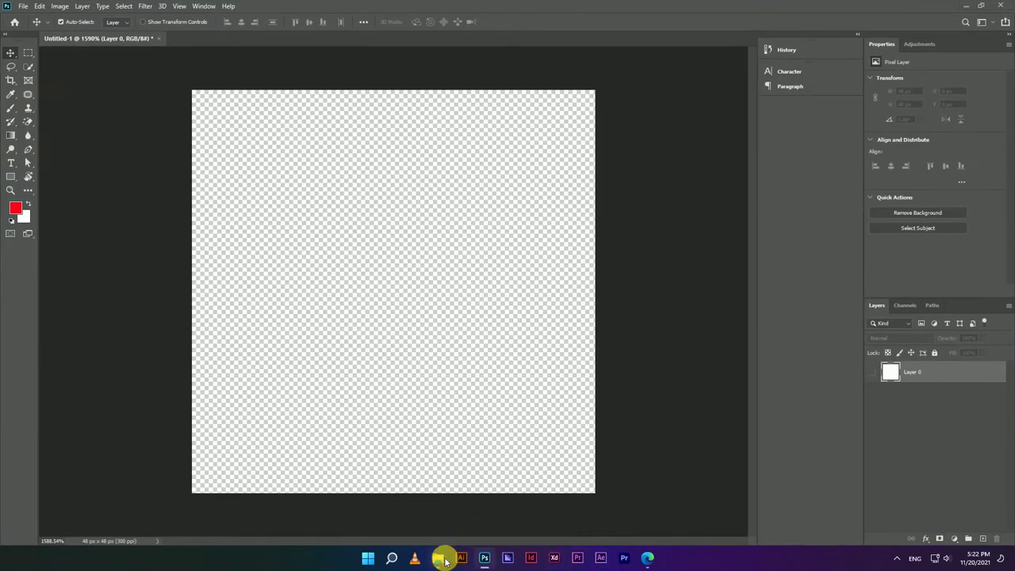
{"action": "left_click", "coordinate": [438, 557]}
{"action": "left_click_drag", "start_coordinate": [561, 158], "coordinate": [682, 170]}
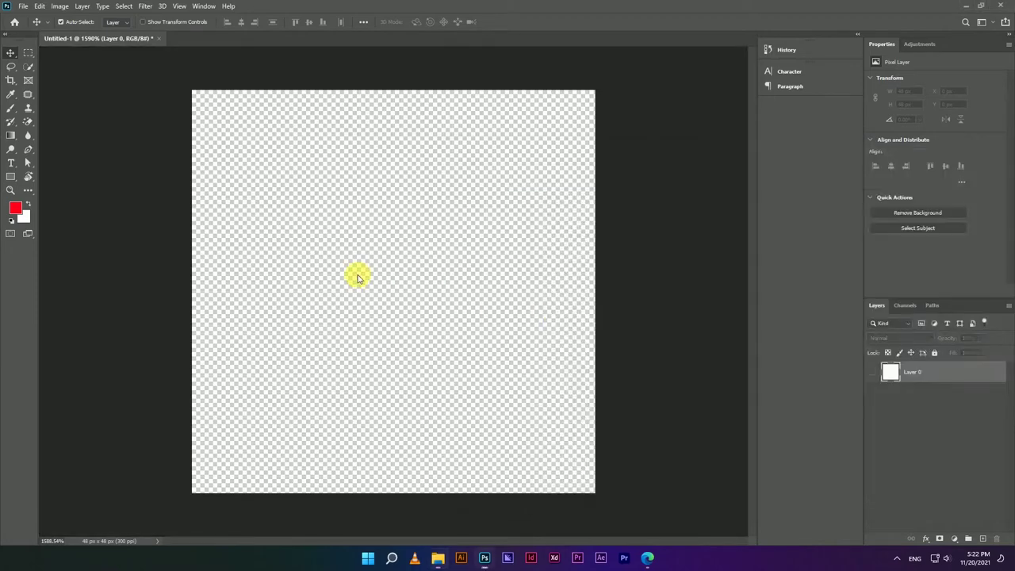
Step: Place Pikachu image 3.png from PIXEL_ART onto the canvas as a smart object
{"action": "left_click_drag", "start_coordinate": [688, 251], "coordinate": [357, 275]}
{"action": "scroll", "coordinate": [341, 159], "scroll_direction": "up", "scroll_amount": 1}
{"action": "scroll", "coordinate": [456, 167], "scroll_direction": "down", "scroll_amount": 1}
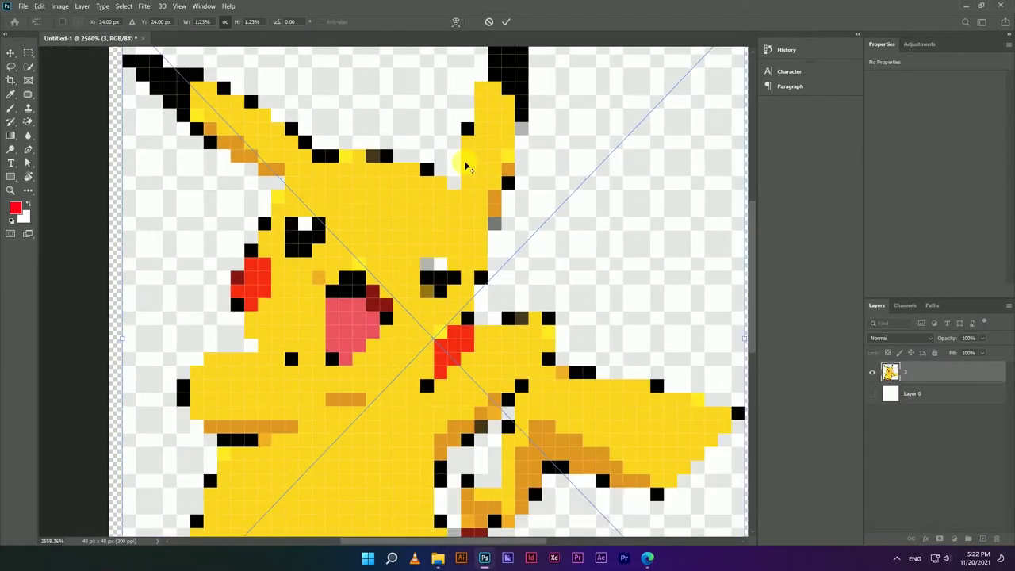
{"action": "scroll", "coordinate": [459, 165], "scroll_direction": "down", "scroll_amount": 1}
{"action": "scroll", "coordinate": [459, 165], "scroll_direction": "down", "scroll_amount": 1}
{"action": "left_click", "coordinate": [506, 23]}
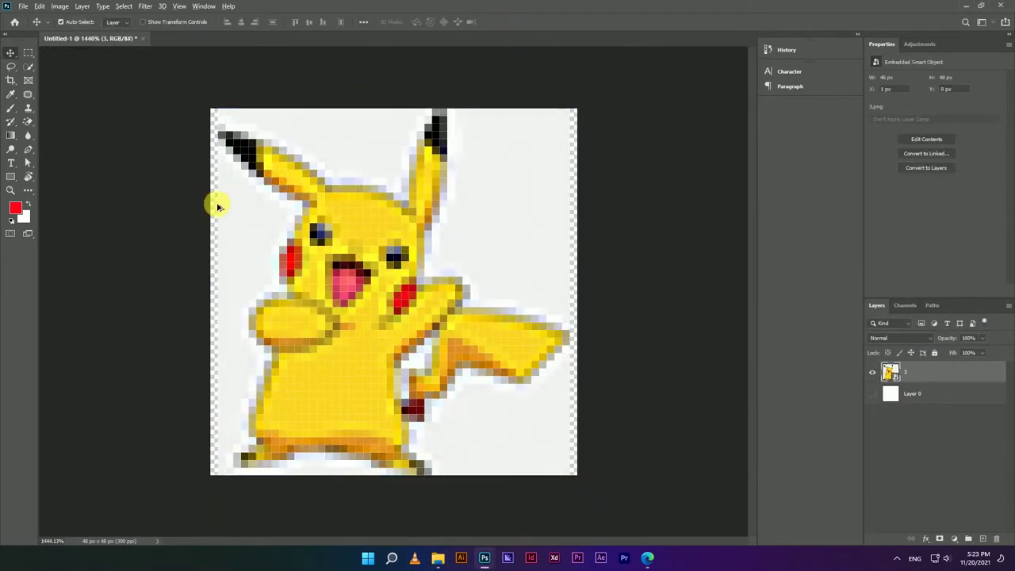
{"action": "scroll", "coordinate": [214, 194], "scroll_direction": "up", "scroll_amount": 1}
{"action": "scroll", "coordinate": [443, 174], "scroll_direction": "down", "scroll_amount": 1}
{"action": "scroll", "coordinate": [444, 187], "scroll_direction": "down", "scroll_amount": 2}
{"action": "scroll", "coordinate": [386, 277], "scroll_direction": "up", "scroll_amount": 1}
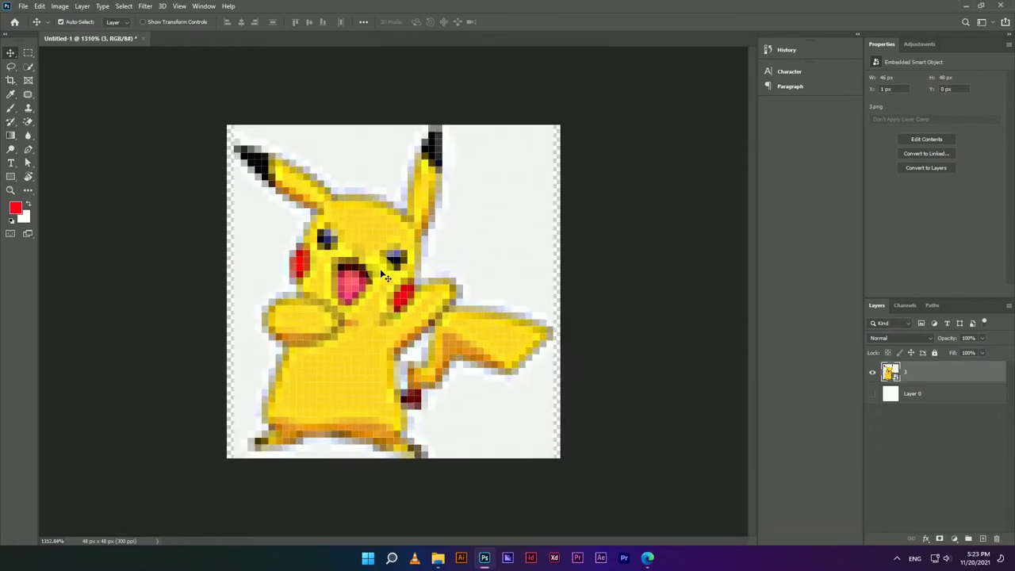
Step: Scale the Pikachu layer down to about 38×40 px to fit the canvas
{"action": "key", "text": "ctrl+t"}
{"action": "left_click_drag", "start_coordinate": [393, 127], "coordinate": [394, 149]}
{"action": "left_click", "coordinate": [508, 21]}
{"action": "scroll", "coordinate": [342, 194], "scroll_direction": "up", "scroll_amount": 1}
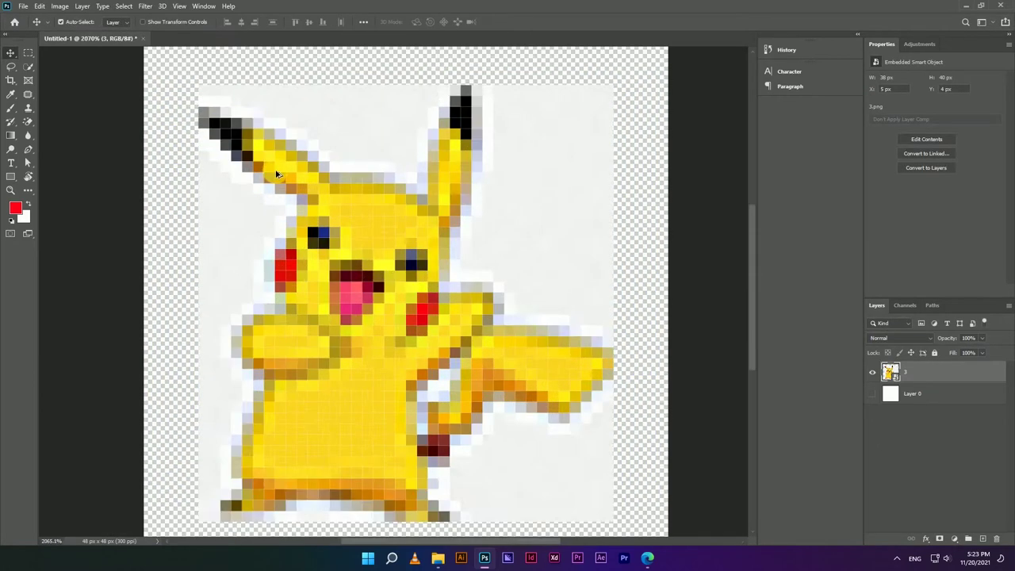
{"action": "scroll", "coordinate": [343, 194], "scroll_direction": "up", "scroll_amount": 1}
Step: Rasterize the Pikachu layer and Magic-Erase the white background around the ears and body
{"action": "left_click", "coordinate": [28, 121]}
{"action": "left_click", "coordinate": [356, 116]}
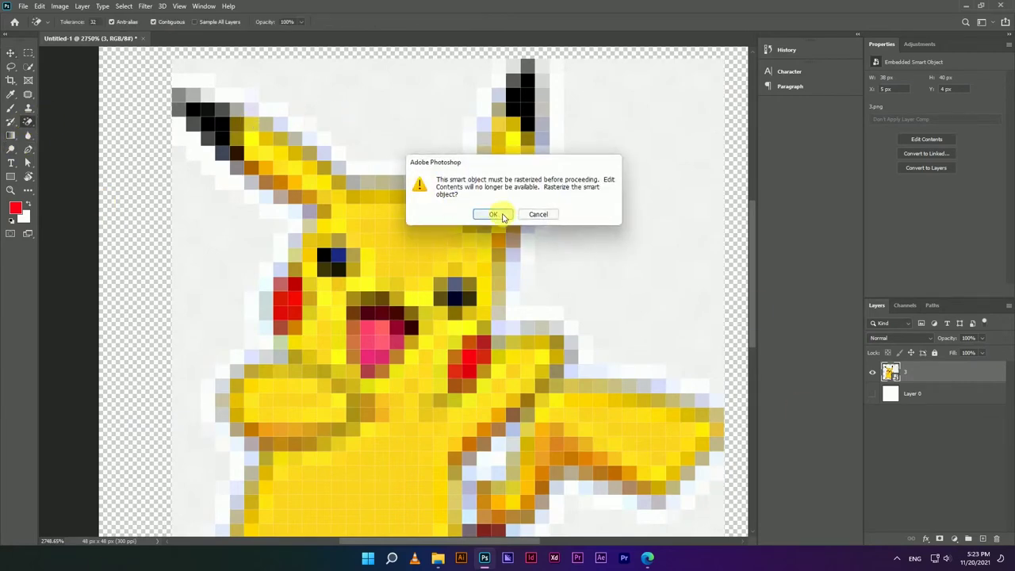
{"action": "left_click", "coordinate": [498, 211]}
{"action": "left_click", "coordinate": [403, 119]}
{"action": "key", "text": "Delete"}
{"action": "left_click", "coordinate": [600, 156]}
{"action": "key", "text": "Delete"}
{"action": "scroll", "coordinate": [555, 198], "scroll_direction": "down", "scroll_amount": 1}
{"action": "scroll", "coordinate": [516, 245], "scroll_direction": "down", "scroll_amount": 5}
{"action": "scroll", "coordinate": [252, 193], "scroll_direction": "down", "scroll_amount": 2}
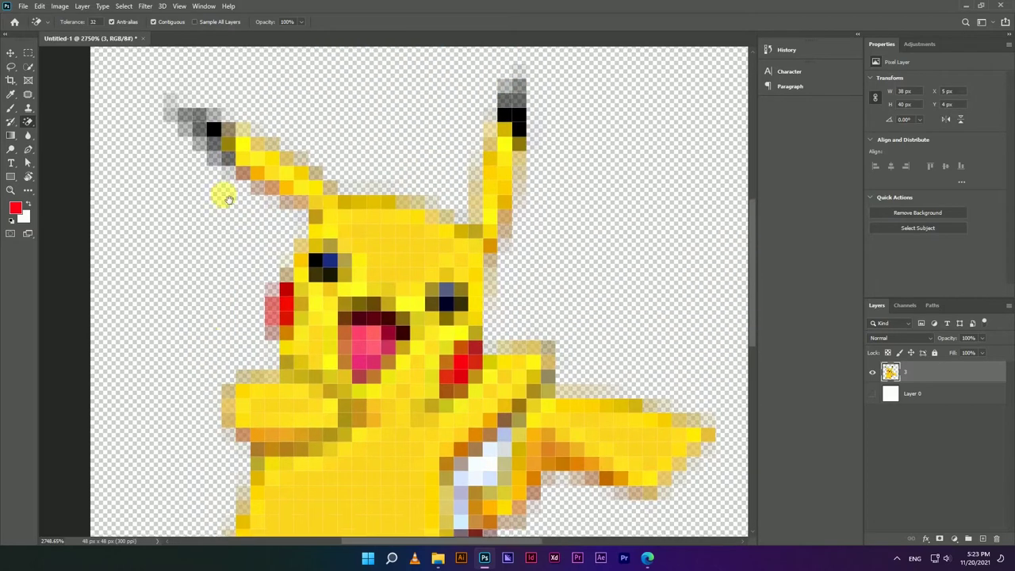
{"action": "scroll", "coordinate": [222, 193], "scroll_direction": "down", "scroll_amount": 2}
{"action": "scroll", "coordinate": [339, 124], "scroll_direction": "down", "scroll_amount": 1}
Step: Erase the remaining white pixels under Pikachu's feet and beside the arm
{"action": "left_click", "coordinate": [10, 53]}
{"action": "scroll", "coordinate": [252, 251], "scroll_direction": "up", "scroll_amount": 1}
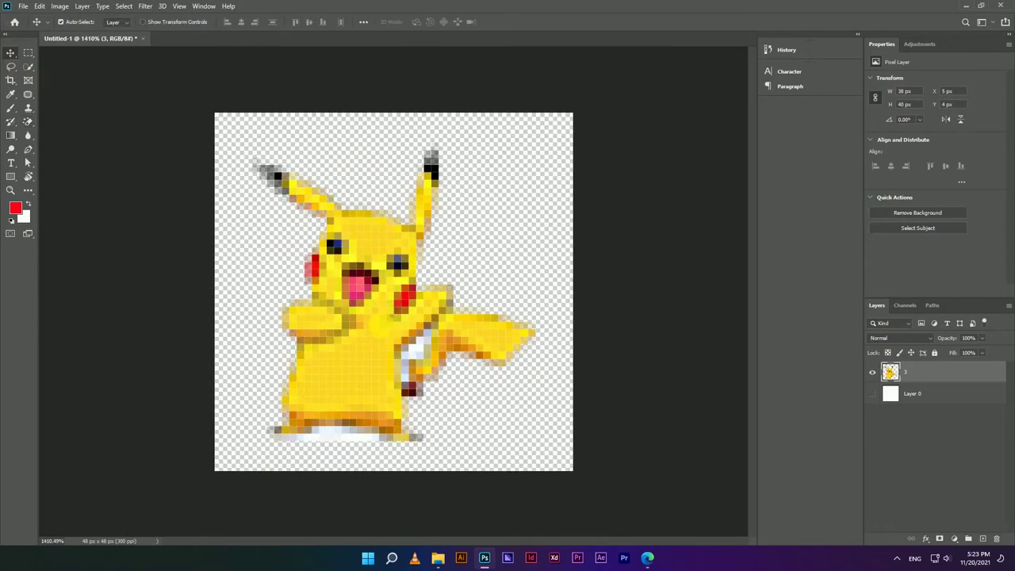
{"action": "scroll", "coordinate": [358, 419], "scroll_direction": "up", "scroll_amount": 2}
{"action": "key", "text": "w"}
{"action": "scroll", "coordinate": [358, 420], "scroll_direction": "up", "scroll_amount": 1}
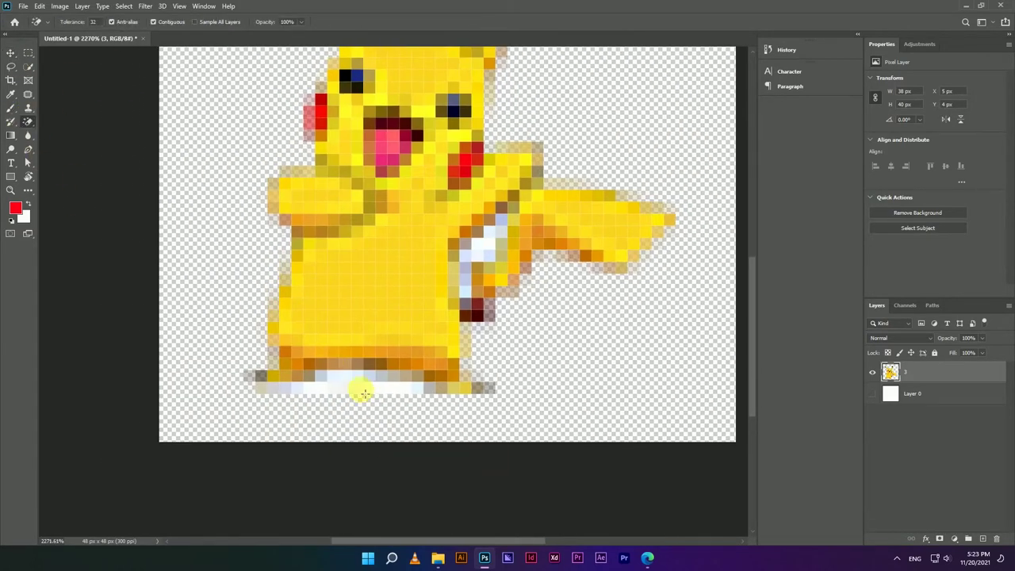
{"action": "left_click", "coordinate": [362, 393]}
{"action": "left_click", "coordinate": [489, 268]}
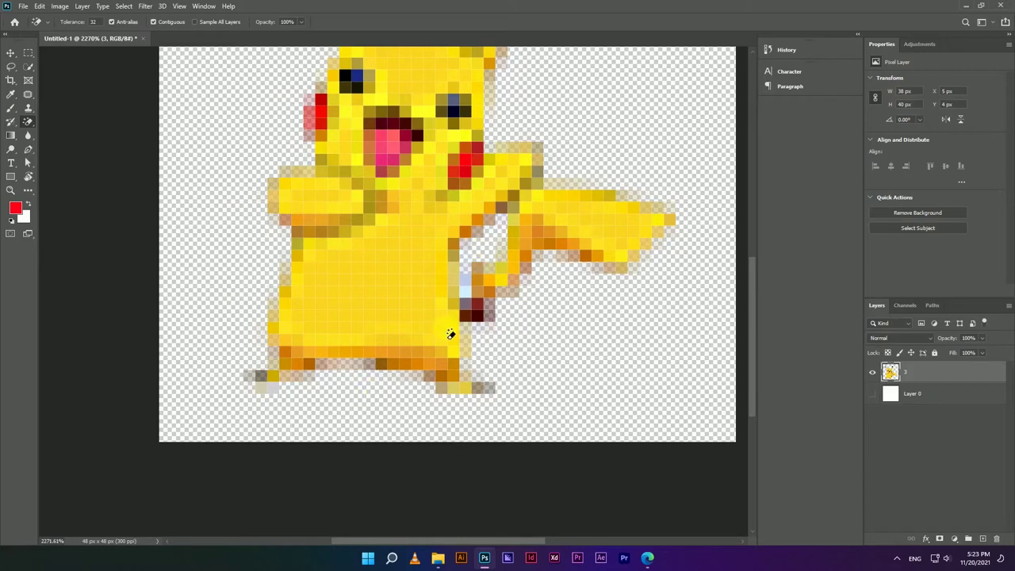
{"action": "scroll", "coordinate": [363, 352], "scroll_direction": "down", "scroll_amount": 3}
{"action": "scroll", "coordinate": [362, 351], "scroll_direction": "up", "scroll_amount": 3}
Step: Duplicate the Pikachu layer several times and merge the copies, two rounds over
{"action": "key", "text": "v"}
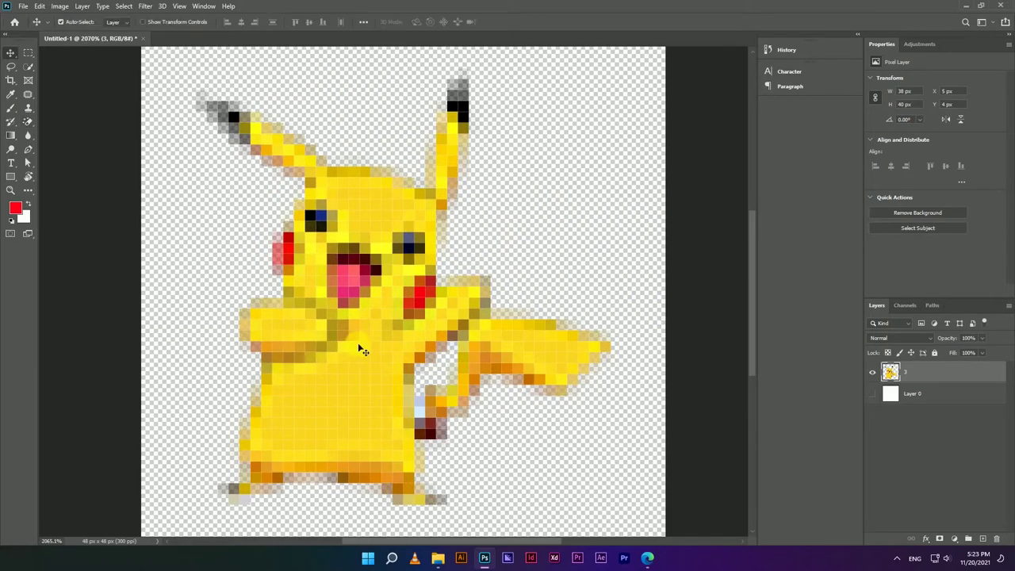
{"action": "key", "text": "ctrl+j"}
{"action": "key", "text": "ctrl+j"}
{"action": "key", "text": "ctrl+j"}
{"action": "key", "text": "ctrl+j"}
{"action": "key", "text": "ctrl+j"}
{"action": "key", "text": "ctrl+j"}
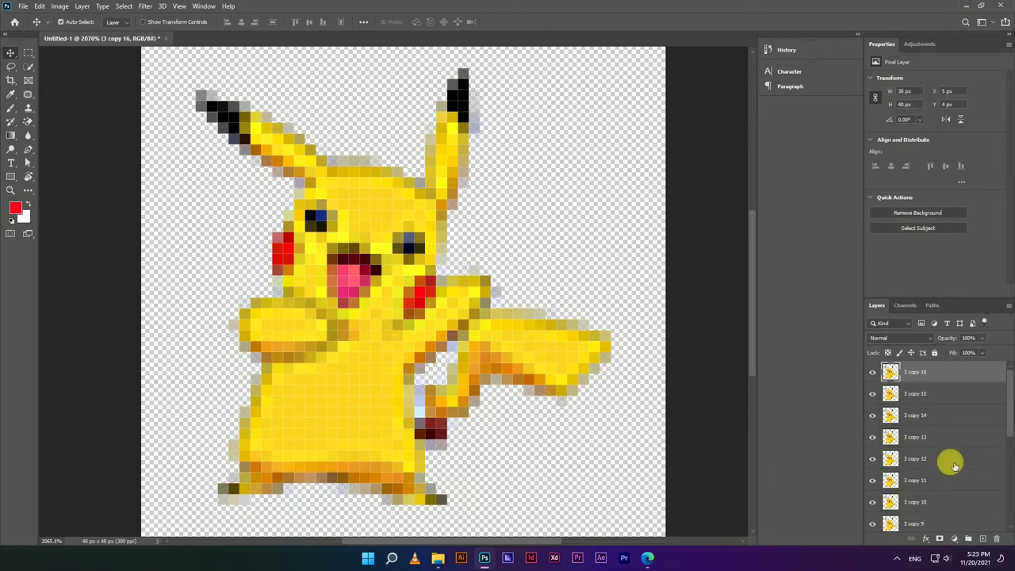
{"action": "scroll", "coordinate": [944, 448], "scroll_direction": "down", "scroll_amount": 5}
{"action": "left_click", "coordinate": [929, 497], "text": "shift"}
{"action": "key", "text": "ctrl+e"}
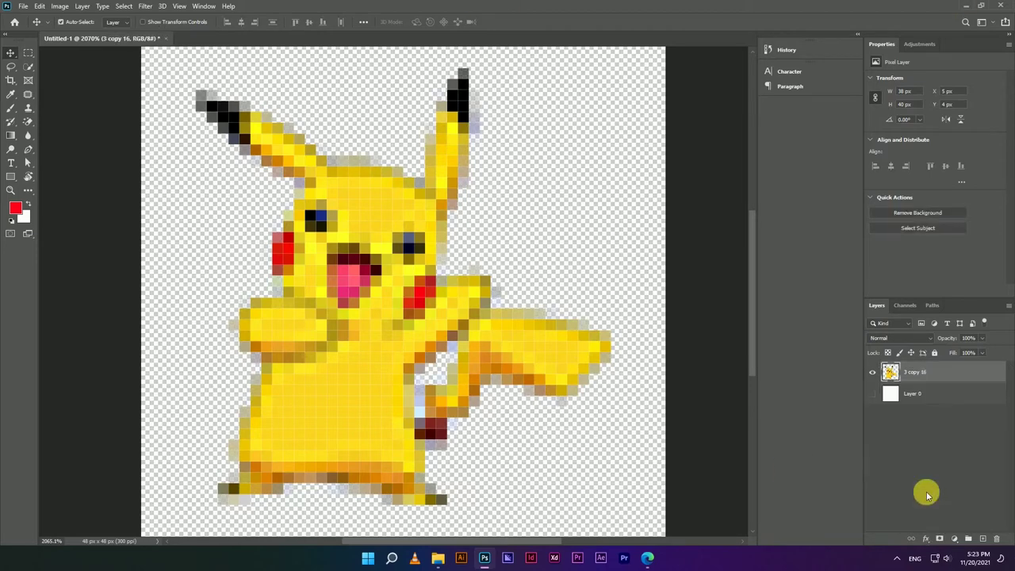
{"action": "key", "text": "ctrl+j"}
{"action": "key", "text": "ctrl+j"}
{"action": "key", "text": "ctrl+j"}
{"action": "key", "text": "ctrl+j"}
{"action": "key", "text": "ctrl+j"}
{"action": "key", "text": "ctrl+j"}
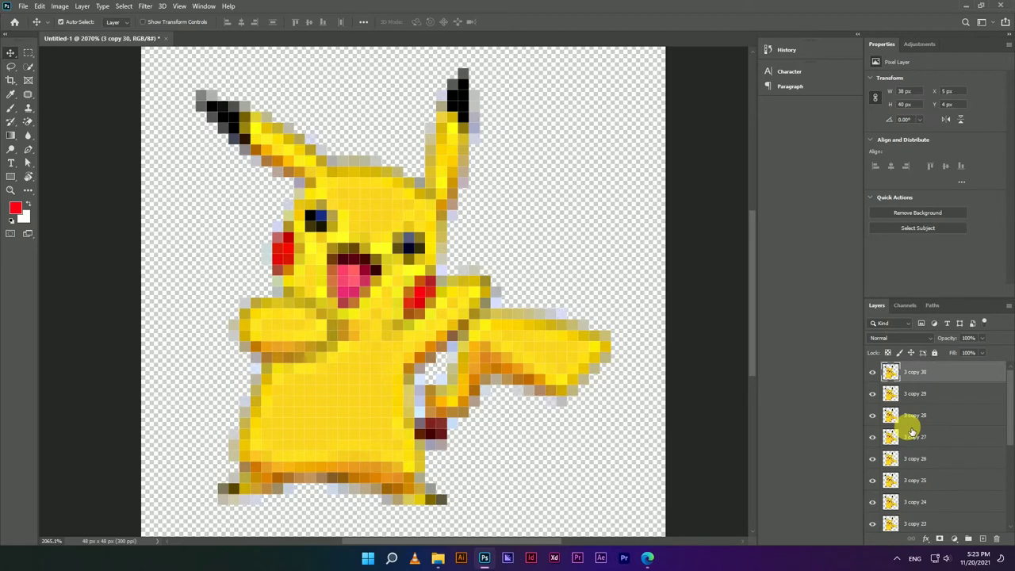
{"action": "scroll", "coordinate": [912, 436], "scroll_direction": "down", "scroll_amount": 10}
{"action": "left_click", "coordinate": [910, 489], "text": "shift"}
{"action": "key", "text": "ctrl+e"}
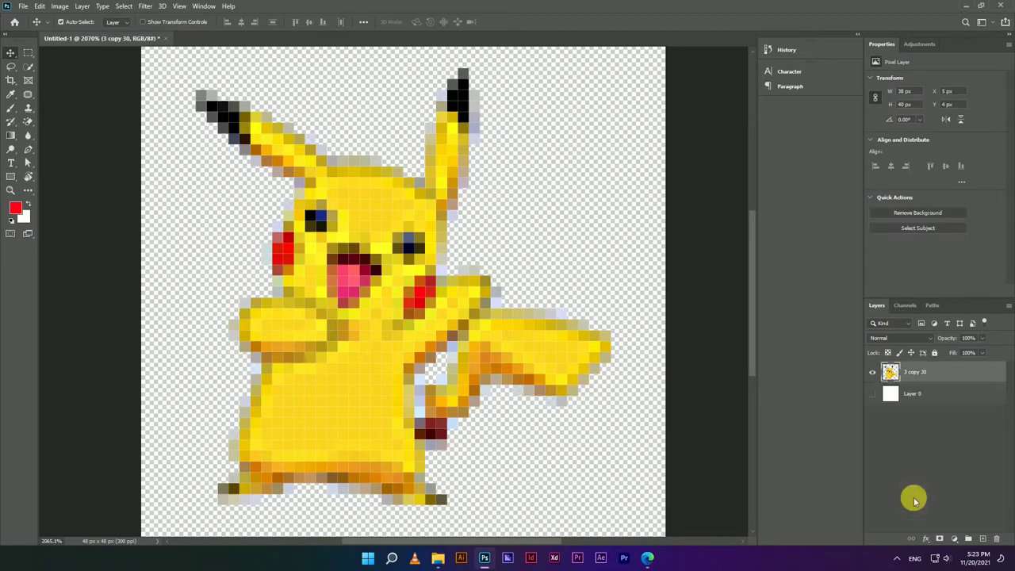
Step: Repeat the duplicate-and-merge once more, leaving a single layer '3 copy 45'
{"action": "key", "text": "ctrl+j"}
{"action": "key", "text": "ctrl+j"}
{"action": "key", "text": "ctrl+j"}
{"action": "key", "text": "ctrl+j"}
{"action": "key", "text": "ctrl+j"}
{"action": "key", "text": "ctrl+j"}
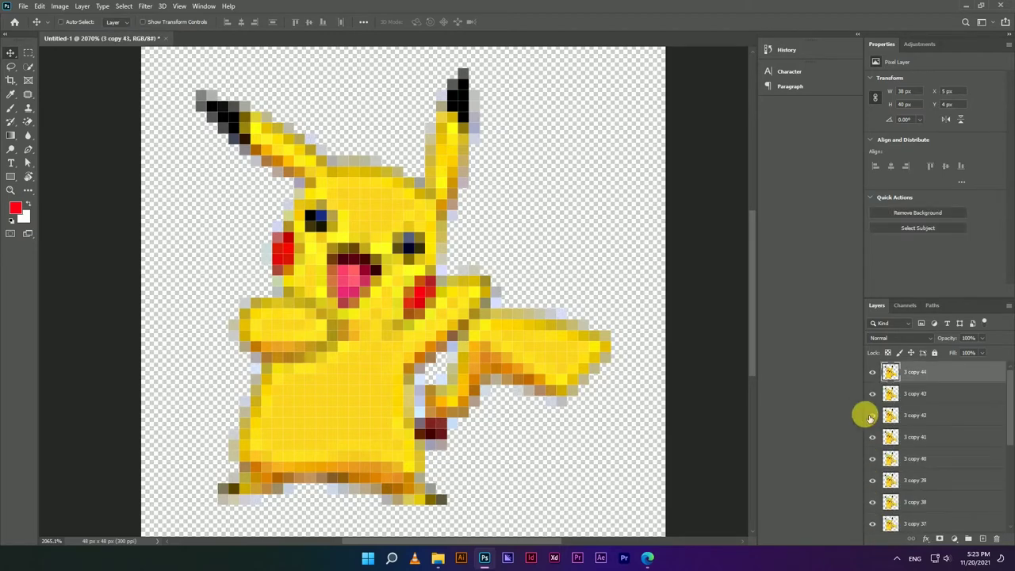
{"action": "scroll", "coordinate": [868, 418], "scroll_direction": "down", "scroll_amount": 10}
{"action": "left_click", "coordinate": [924, 489], "text": "shift"}
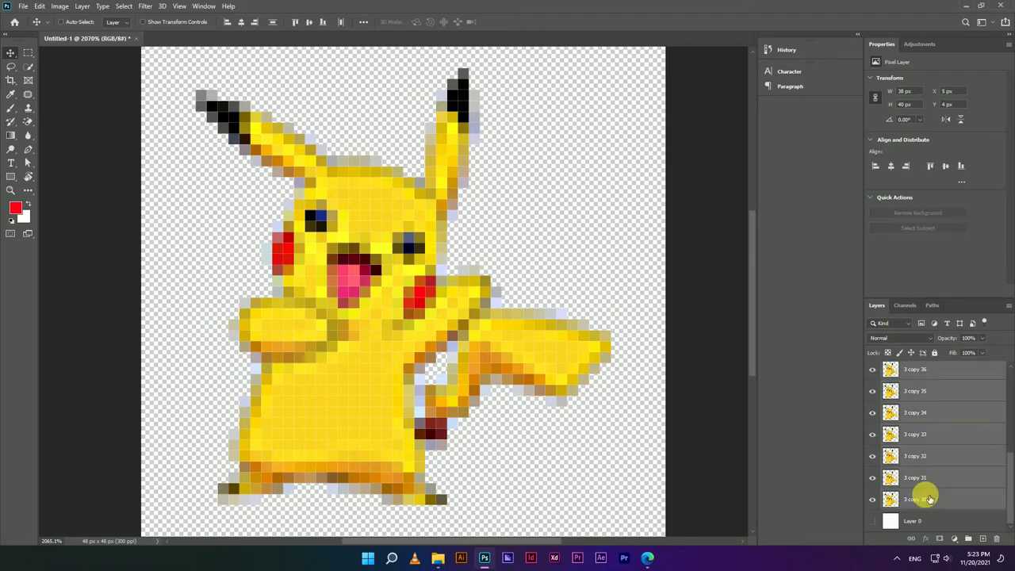
{"action": "key", "text": "ctrl+e"}
{"action": "scroll", "coordinate": [398, 227], "scroll_direction": "up", "scroll_amount": 3}
{"action": "scroll", "coordinate": [447, 256], "scroll_direction": "up", "scroll_amount": 3}
{"action": "key", "text": "m"}
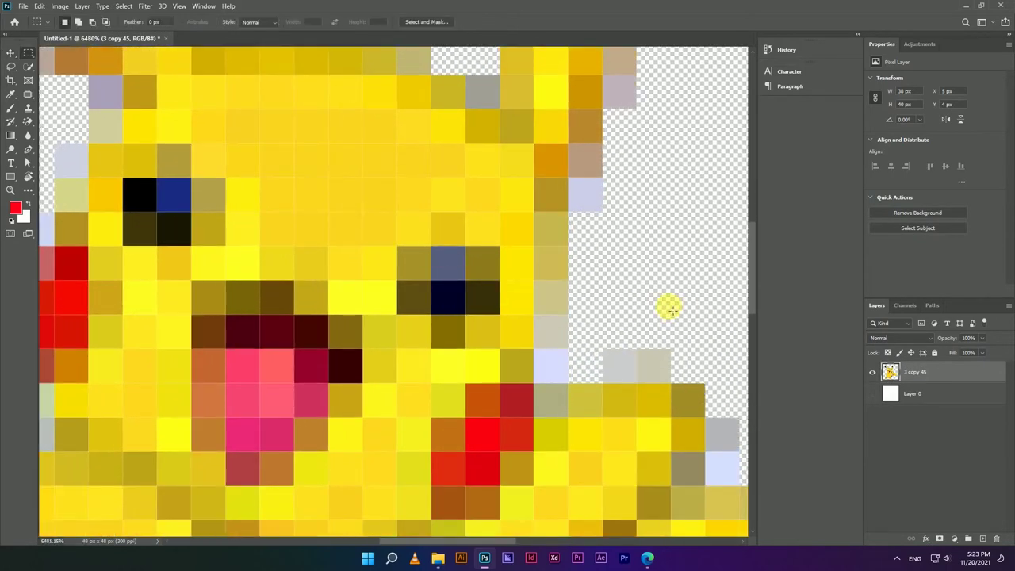
Step: Select the pale stray pixels along the face edge, under the arm and the stair-step outline
{"action": "mouse_move", "coordinate": [539, 189]}
{"action": "left_mouse_down"}
{"action": "mouse_move", "coordinate": [564, 408]}
{"action": "mouse_move", "coordinate": [670, 409]}
{"action": "left_mouse_up"}
{"action": "mouse_move", "coordinate": [605, 353]}
{"action": "left_mouse_down"}
{"action": "mouse_move", "coordinate": [666, 381]}
{"action": "mouse_move", "coordinate": [702, 415]}
{"action": "mouse_move", "coordinate": [550, 319]}
{"action": "left_mouse_up"}
{"action": "mouse_move", "coordinate": [593, 378]}
{"action": "left_mouse_down"}
{"action": "mouse_move", "coordinate": [215, 229]}
{"action": "mouse_move", "coordinate": [381, 241]}
{"action": "mouse_move", "coordinate": [541, 321]}
{"action": "mouse_move", "coordinate": [506, 388]}
{"action": "left_mouse_up"}
{"action": "left_click_drag", "start_coordinate": [505, 388], "coordinate": [456, 409]}
{"action": "mouse_move", "coordinate": [414, 448]}
{"action": "left_mouse_down"}
{"action": "mouse_move", "coordinate": [577, 340]}
{"action": "mouse_move", "coordinate": [634, 283]}
{"action": "left_mouse_up"}
{"action": "left_click_drag", "start_coordinate": [692, 223], "coordinate": [657, 292]}
{"action": "mouse_move", "coordinate": [657, 258]}
{"action": "left_mouse_down"}
{"action": "mouse_move", "coordinate": [623, 326]}
{"action": "mouse_move", "coordinate": [554, 360]}
{"action": "left_mouse_up"}
{"action": "left_click_drag", "start_coordinate": [453, 292], "coordinate": [555, 326]}
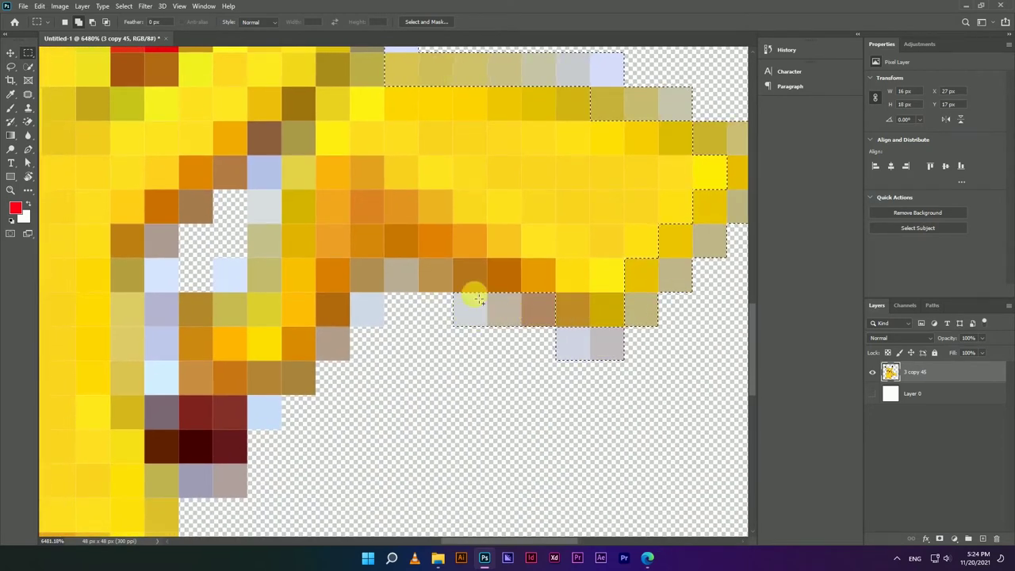
Step: Add the lower rows, left-edge and cheek pale pixels to the selection
{"action": "mouse_move", "coordinate": [367, 308]}
{"action": "left_mouse_down"}
{"action": "mouse_move", "coordinate": [324, 340]}
{"action": "mouse_move", "coordinate": [464, 280]}
{"action": "mouse_move", "coordinate": [373, 413]}
{"action": "mouse_move", "coordinate": [532, 274]}
{"action": "mouse_move", "coordinate": [501, 253]}
{"action": "left_mouse_up"}
{"action": "mouse_move", "coordinate": [531, 404]}
{"action": "left_mouse_down"}
{"action": "mouse_move", "coordinate": [449, 435]}
{"action": "mouse_move", "coordinate": [424, 355]}
{"action": "mouse_move", "coordinate": [277, 320]}
{"action": "left_mouse_up"}
{"action": "mouse_move", "coordinate": [353, 312]}
{"action": "left_mouse_down"}
{"action": "mouse_move", "coordinate": [463, 296]}
{"action": "mouse_move", "coordinate": [574, 303]}
{"action": "left_mouse_up"}
{"action": "mouse_move", "coordinate": [507, 305]}
{"action": "left_mouse_down"}
{"action": "mouse_move", "coordinate": [428, 287]}
{"action": "mouse_move", "coordinate": [453, 253]}
{"action": "mouse_move", "coordinate": [463, 185]}
{"action": "mouse_move", "coordinate": [405, 212]}
{"action": "mouse_move", "coordinate": [409, 274]}
{"action": "left_mouse_up"}
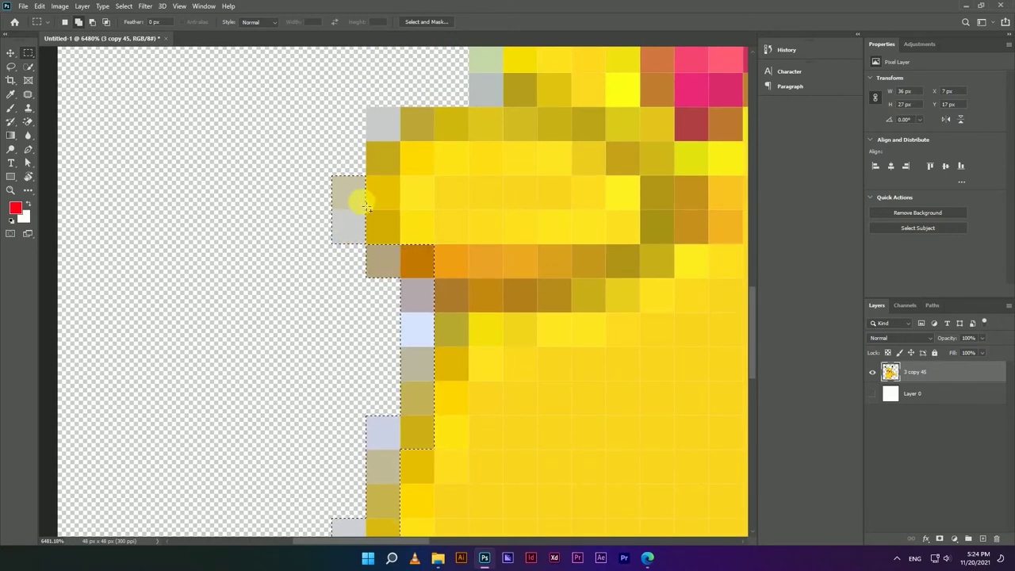
{"action": "mouse_move", "coordinate": [409, 275]}
{"action": "left_mouse_down"}
{"action": "mouse_move", "coordinate": [382, 123]}
{"action": "mouse_move", "coordinate": [402, 243]}
{"action": "left_mouse_up"}
{"action": "mouse_move", "coordinate": [476, 148]}
{"action": "left_mouse_down"}
{"action": "mouse_move", "coordinate": [468, 361]}
{"action": "mouse_move", "coordinate": [475, 333]}
{"action": "left_mouse_up"}
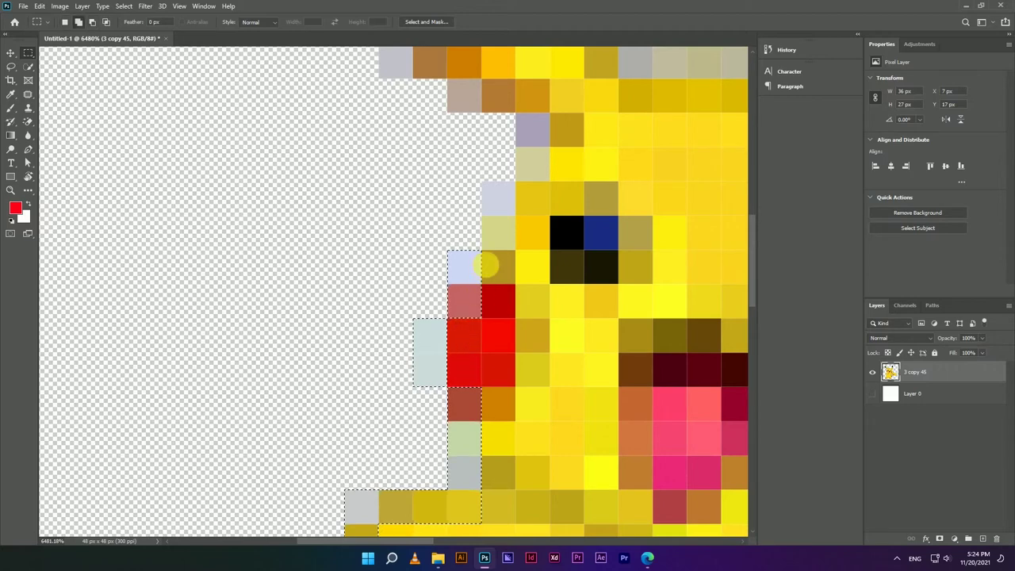
{"action": "left_click_drag", "start_coordinate": [486, 272], "coordinate": [418, 368]}
{"action": "mouse_move", "coordinate": [472, 291]}
{"action": "left_mouse_down"}
{"action": "mouse_move", "coordinate": [441, 188]}
{"action": "mouse_move", "coordinate": [446, 290]}
{"action": "left_mouse_up"}
{"action": "mouse_move", "coordinate": [371, 279]}
{"action": "left_mouse_down"}
{"action": "mouse_move", "coordinate": [440, 310]}
{"action": "mouse_move", "coordinate": [445, 376]}
{"action": "left_mouse_up"}
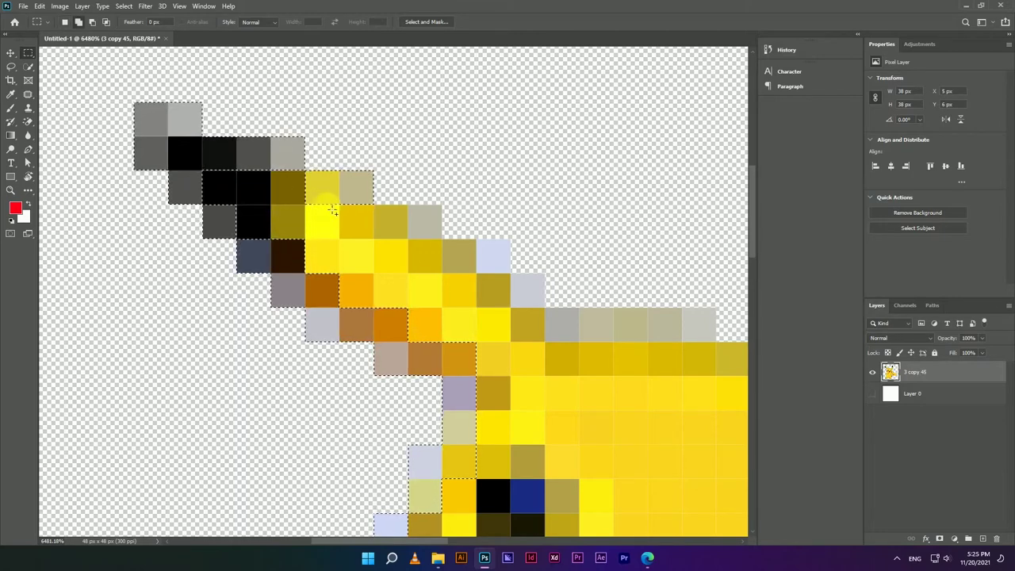
Step: Add the pale fringe cells along the ear, head and arm row to the selection
{"action": "left_click_drag", "start_coordinate": [441, 237], "coordinate": [374, 205]}
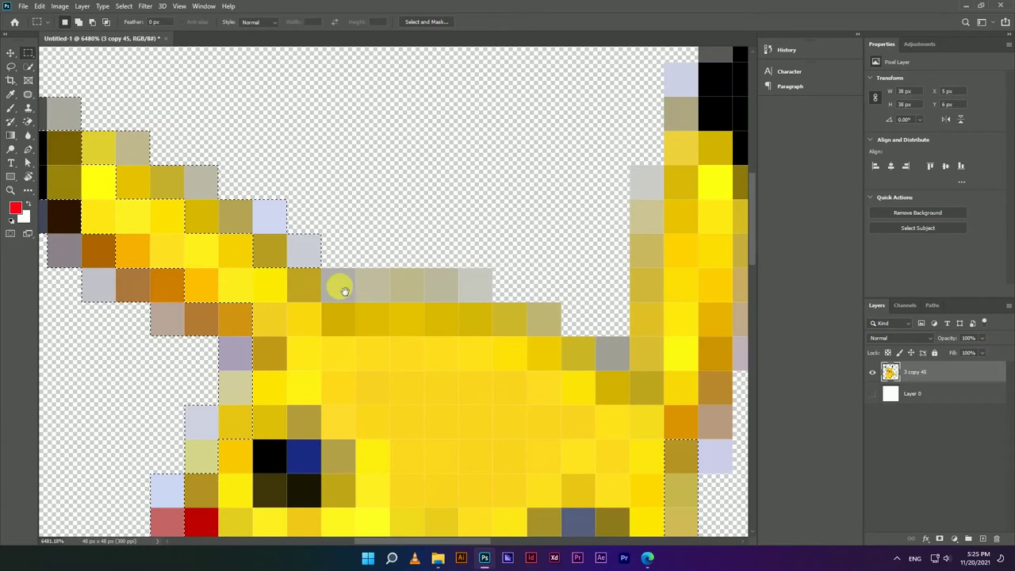
{"action": "left_click_drag", "start_coordinate": [337, 288], "coordinate": [500, 321]}
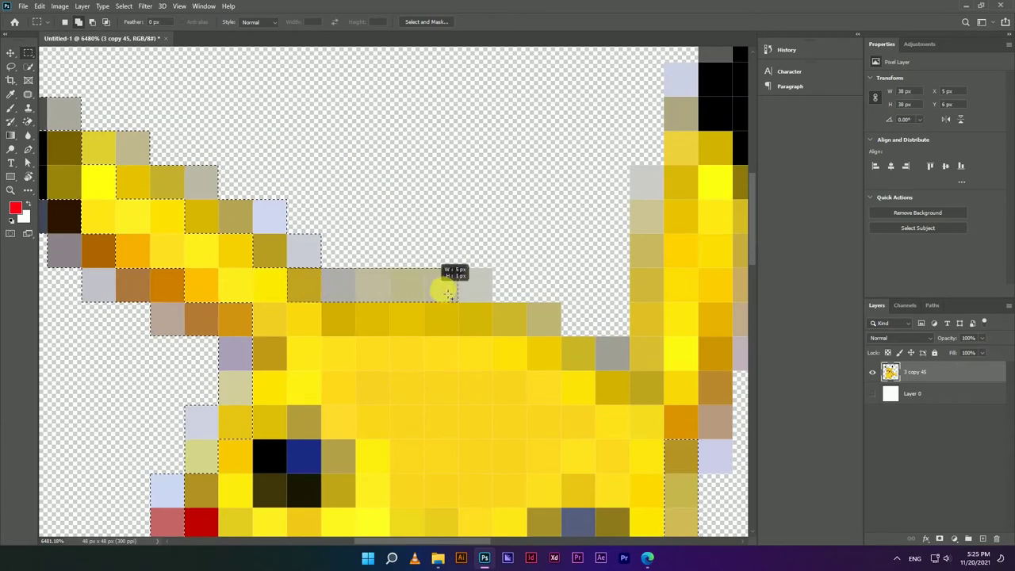
{"action": "mouse_move", "coordinate": [632, 305]}
{"action": "left_mouse_down"}
{"action": "mouse_move", "coordinate": [661, 339]}
{"action": "mouse_move", "coordinate": [519, 355]}
{"action": "mouse_move", "coordinate": [485, 276]}
{"action": "mouse_move", "coordinate": [530, 290]}
{"action": "mouse_move", "coordinate": [544, 423]}
{"action": "mouse_move", "coordinate": [548, 282]}
{"action": "mouse_move", "coordinate": [536, 356]}
{"action": "mouse_move", "coordinate": [515, 289]}
{"action": "left_mouse_up"}
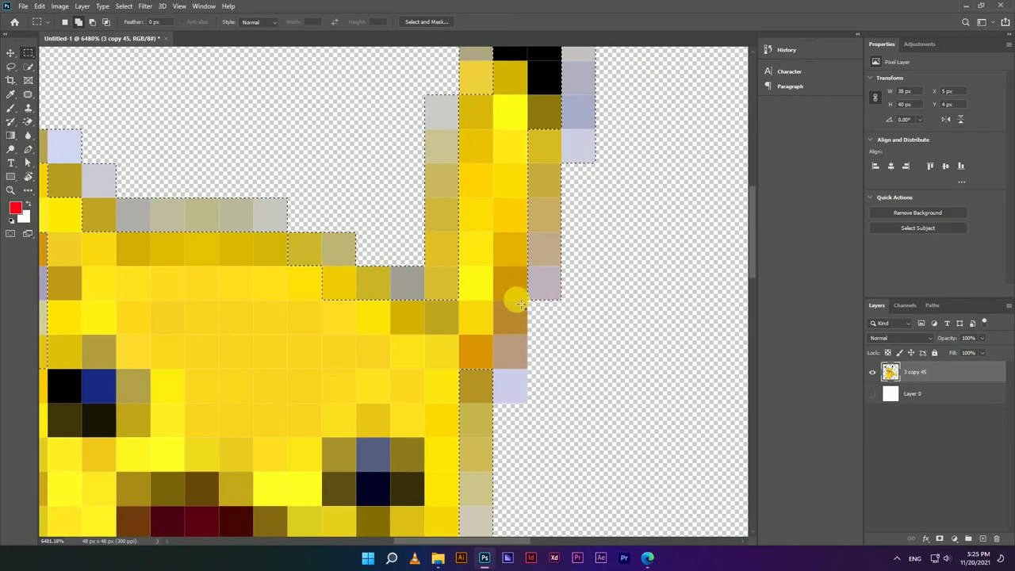
Step: Sample black as foreground, fill the selected fringe cells with it, then deselect
{"action": "key", "text": "i"}
{"action": "left_click", "coordinate": [547, 83]}
{"action": "key", "text": "alt+BackSpace"}
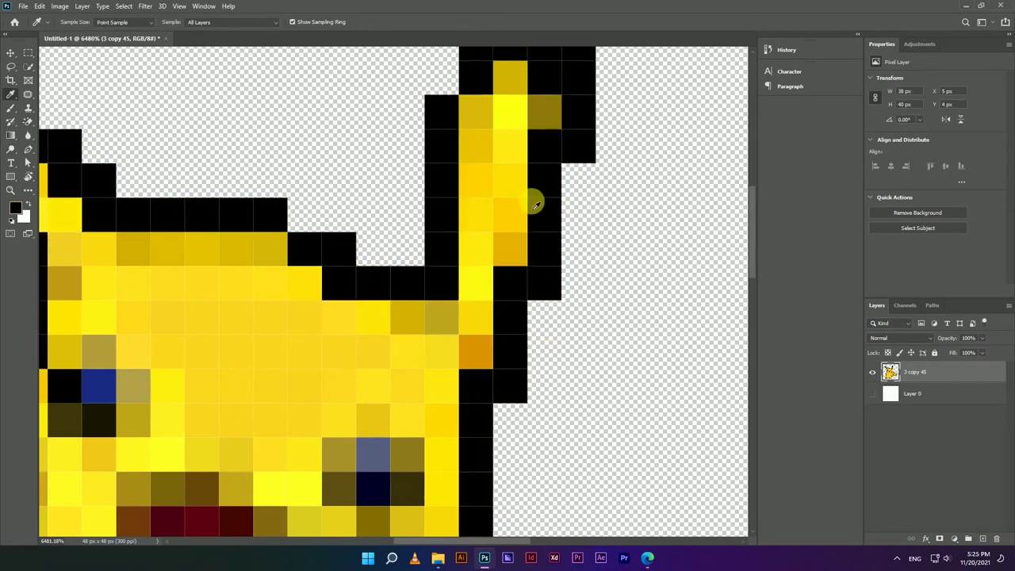
{"action": "key", "text": "ctrl+d"}
{"action": "scroll", "coordinate": [532, 204], "scroll_direction": "down", "scroll_amount": 5}
{"action": "scroll", "coordinate": [531, 204], "scroll_direction": "down", "scroll_amount": 3}
{"action": "scroll", "coordinate": [407, 373], "scroll_direction": "up", "scroll_amount": 3}
{"action": "scroll", "coordinate": [449, 362], "scroll_direction": "up", "scroll_amount": 3}
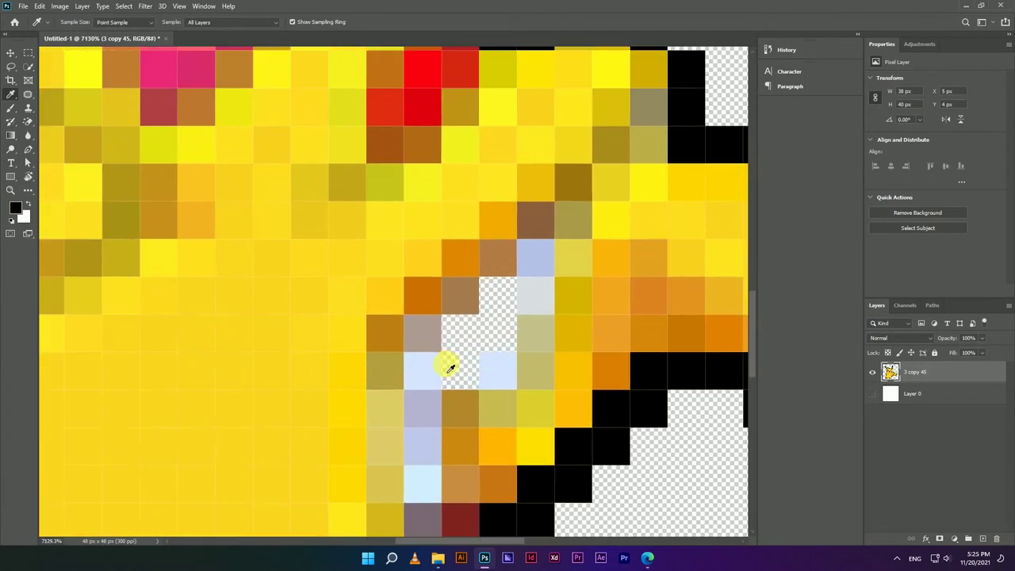
Step: Fill the pale bluish arm cells and the orange and brown cells with black
{"action": "key", "text": "m"}
{"action": "scroll", "coordinate": [429, 437], "scroll_direction": "down", "scroll_amount": 3}
{"action": "left_click_drag", "start_coordinate": [457, 277], "coordinate": [494, 286]}
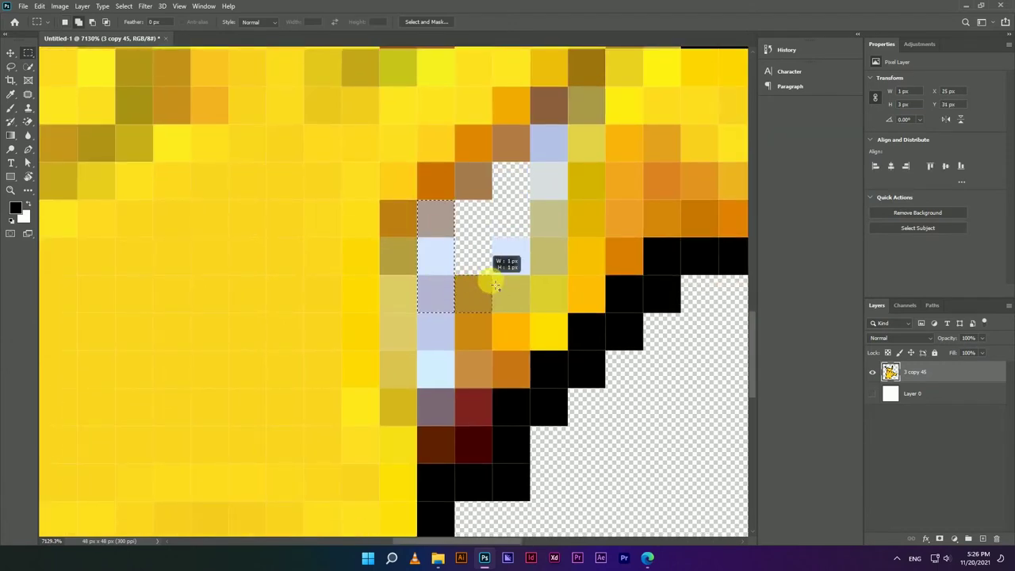
{"action": "mouse_move", "coordinate": [546, 254]}
{"action": "left_mouse_down"}
{"action": "mouse_move", "coordinate": [550, 129]}
{"action": "mouse_move", "coordinate": [460, 194]}
{"action": "left_mouse_up"}
{"action": "left_click_drag", "start_coordinate": [424, 168], "coordinate": [446, 208]}
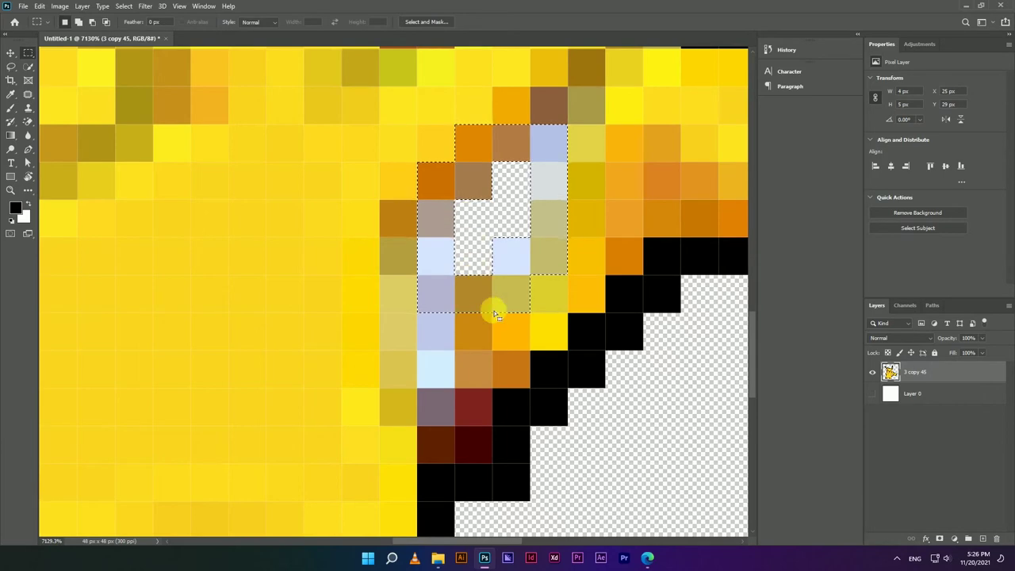
{"action": "key", "text": "alt+BackSpace"}
{"action": "key", "text": "ctrl+0"}
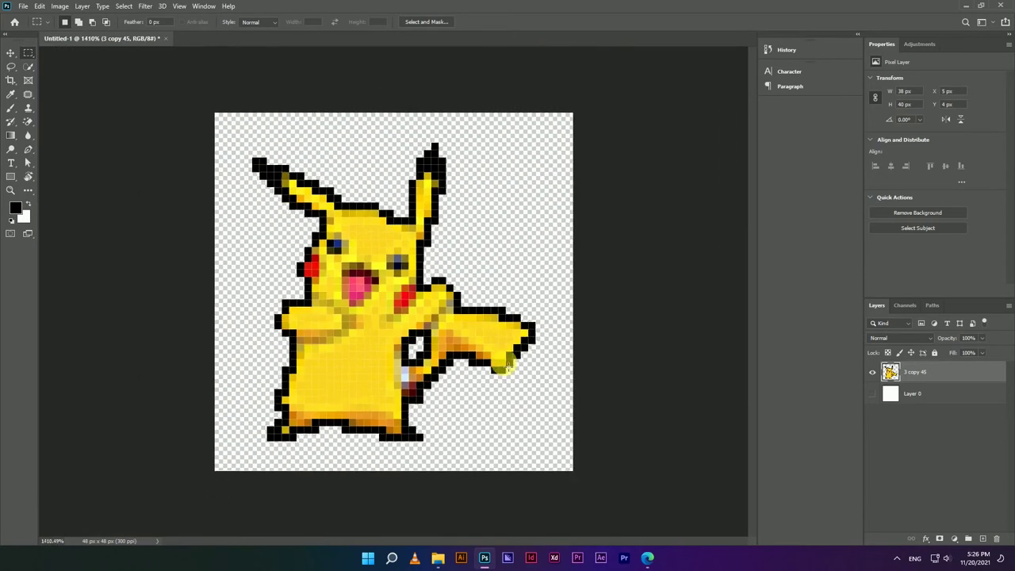
Step: Hide the 3 copy 45 layer and place standing Pikachu image 1 onto the canvas
{"action": "key", "text": "v"}
{"action": "mouse_move", "coordinate": [357, 340]}
{"action": "left_mouse_down"}
{"action": "mouse_move", "coordinate": [481, 230]}
{"action": "mouse_move", "coordinate": [4, 262]}
{"action": "left_mouse_up"}
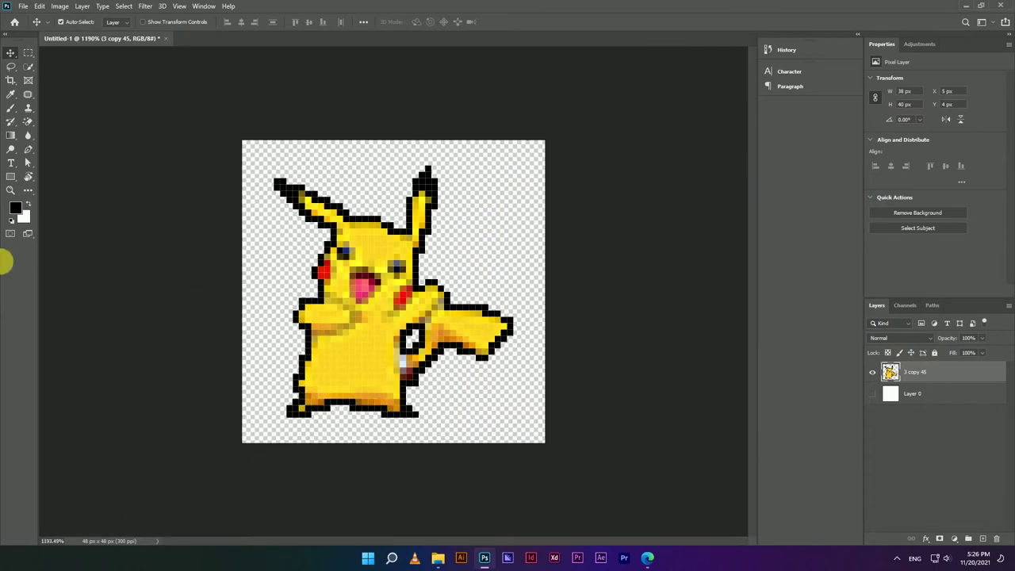
{"action": "mouse_move", "coordinate": [455, 320]}
{"action": "left_mouse_down"}
{"action": "mouse_move", "coordinate": [267, 245]}
{"action": "mouse_move", "coordinate": [383, 264]}
{"action": "mouse_move", "coordinate": [934, 406]}
{"action": "left_mouse_up"}
{"action": "left_click", "coordinate": [875, 372]}
{"action": "left_click", "coordinate": [440, 558]}
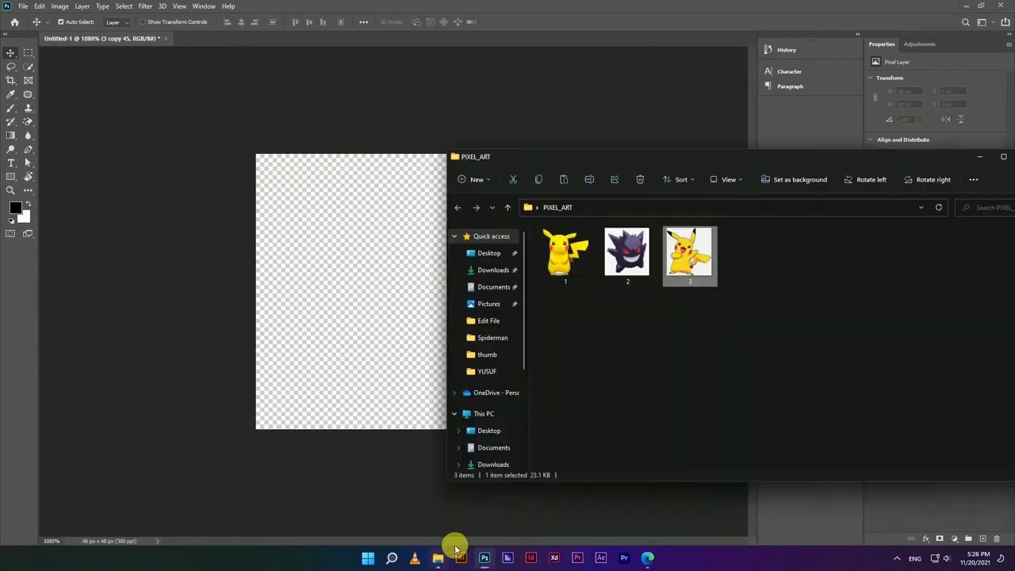
{"action": "left_click_drag", "start_coordinate": [554, 257], "coordinate": [385, 274]}
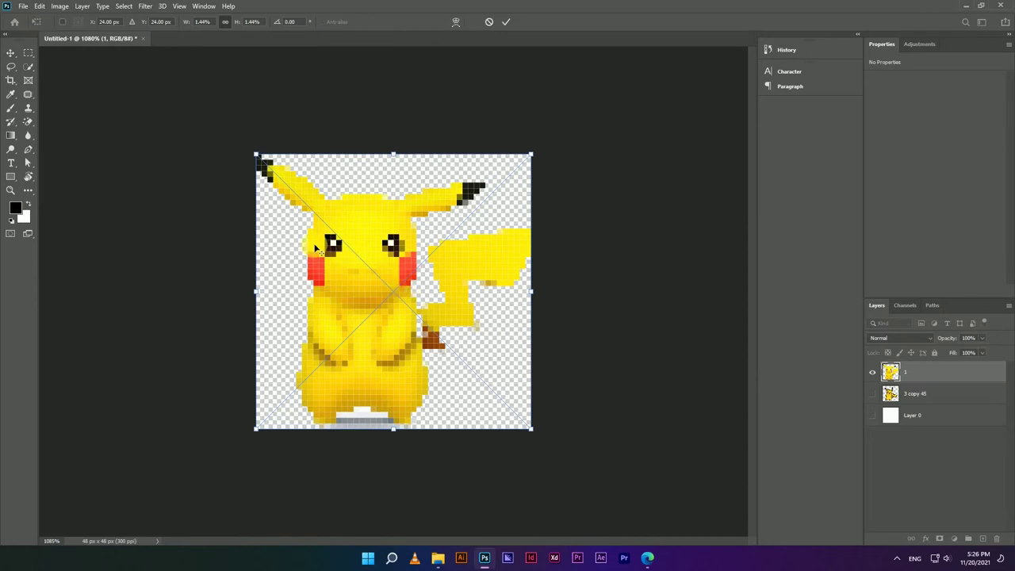
Step: Scale the placed Pikachu down to 44 px square and commit the transform
{"action": "scroll", "coordinate": [464, 249], "scroll_direction": "up", "scroll_amount": 3}
{"action": "scroll", "coordinate": [381, 123], "scroll_direction": "down", "scroll_amount": 2}
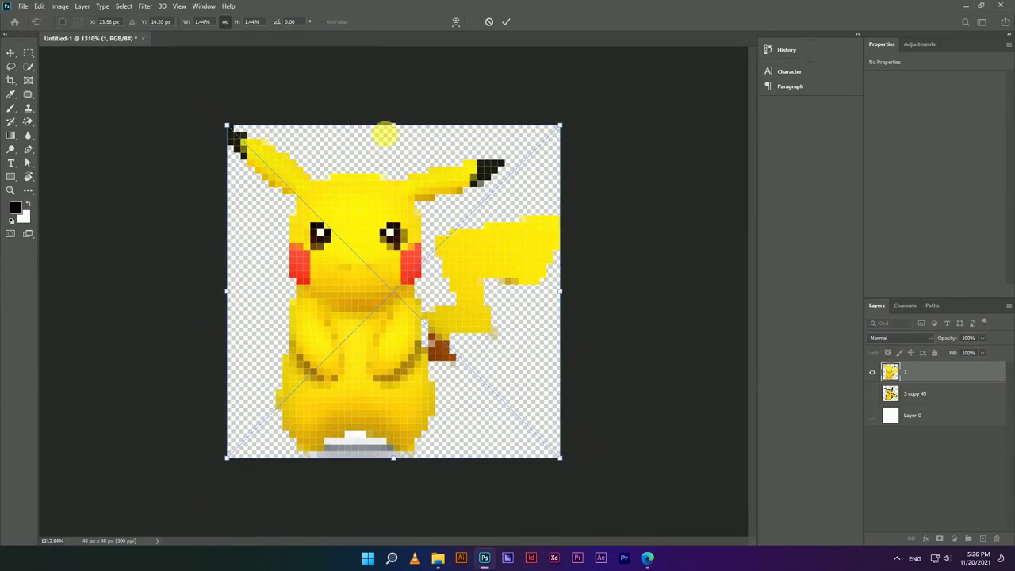
{"action": "left_click_drag", "start_coordinate": [394, 129], "coordinate": [388, 156]}
{"action": "key", "text": "ctrl+z"}
{"action": "left_click", "coordinate": [489, 22]}
{"action": "key", "text": "ctrl+t"}
{"action": "left_click_drag", "start_coordinate": [393, 125], "coordinate": [393, 143]}
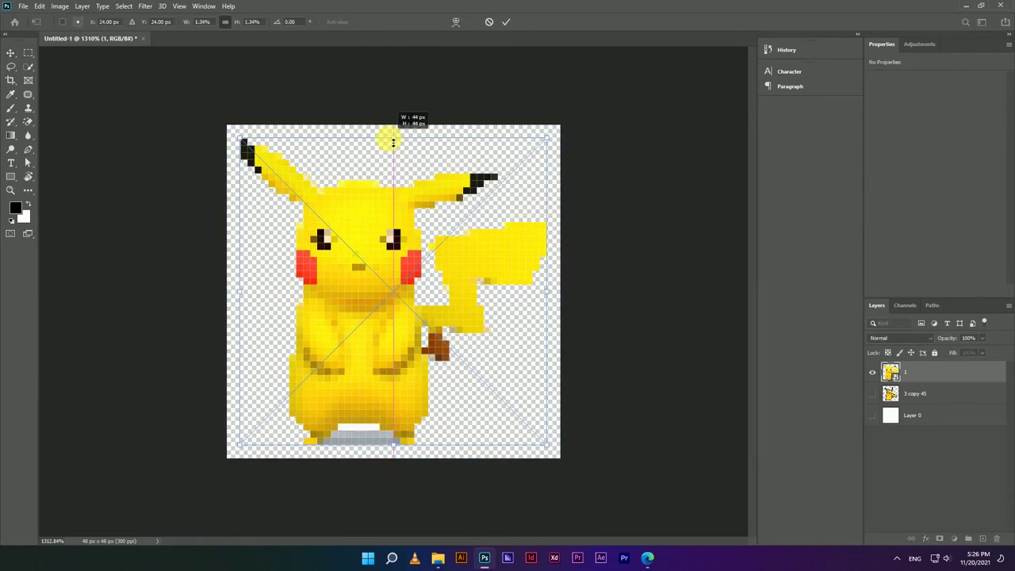
{"action": "left_click", "coordinate": [506, 21]}
Step: Rasterize the picture and Magic-Erase the light-blue base under Pikachu's feet
{"action": "scroll", "coordinate": [294, 397], "scroll_direction": "up", "scroll_amount": 2}
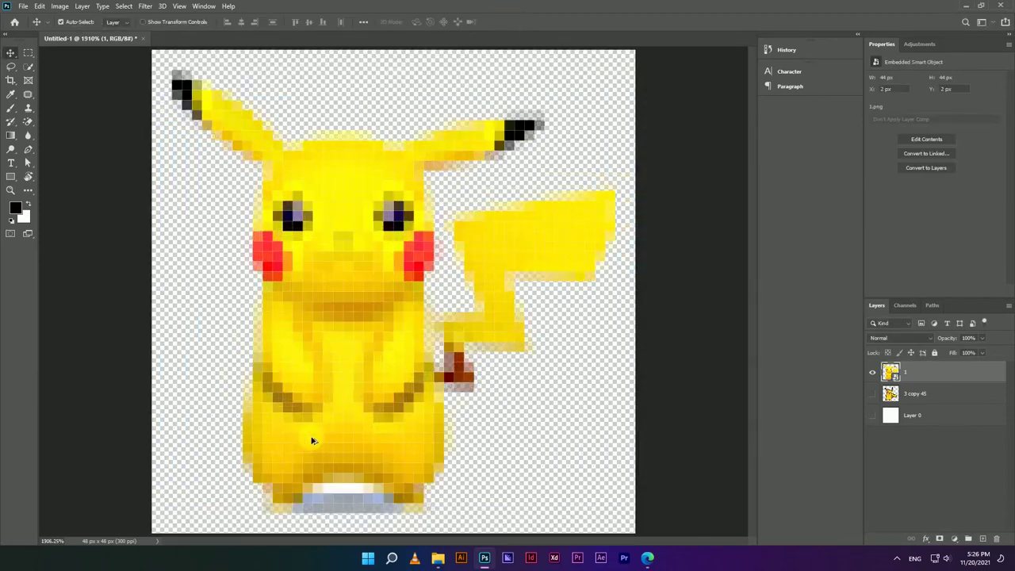
{"action": "scroll", "coordinate": [312, 436], "scroll_direction": "up", "scroll_amount": 2}
{"action": "left_click_drag", "start_coordinate": [364, 421], "coordinate": [397, 334]}
{"action": "left_click", "coordinate": [28, 123]}
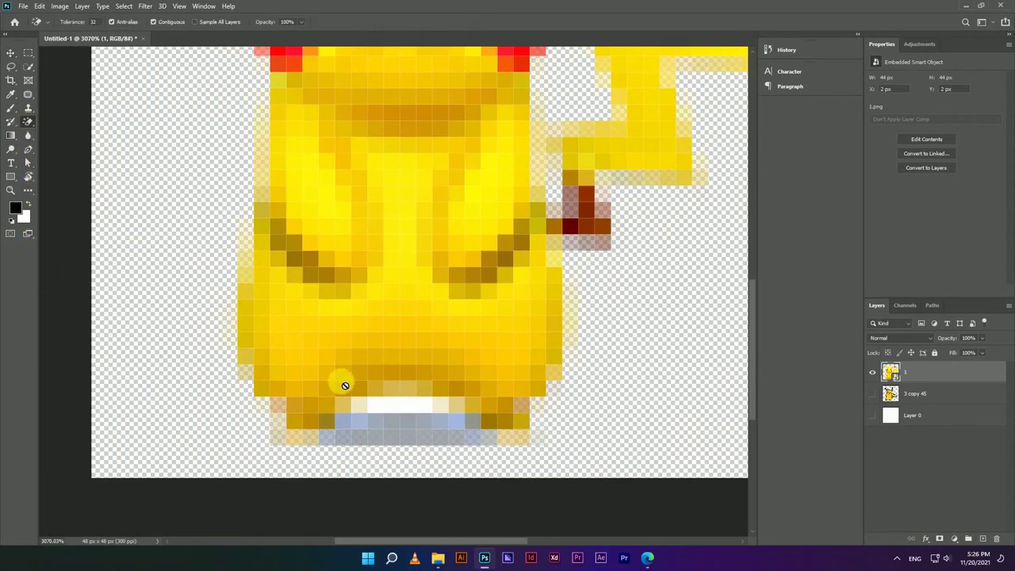
{"action": "left_click", "coordinate": [408, 432]}
{"action": "left_click", "coordinate": [492, 214]}
{"action": "left_click", "coordinate": [418, 430]}
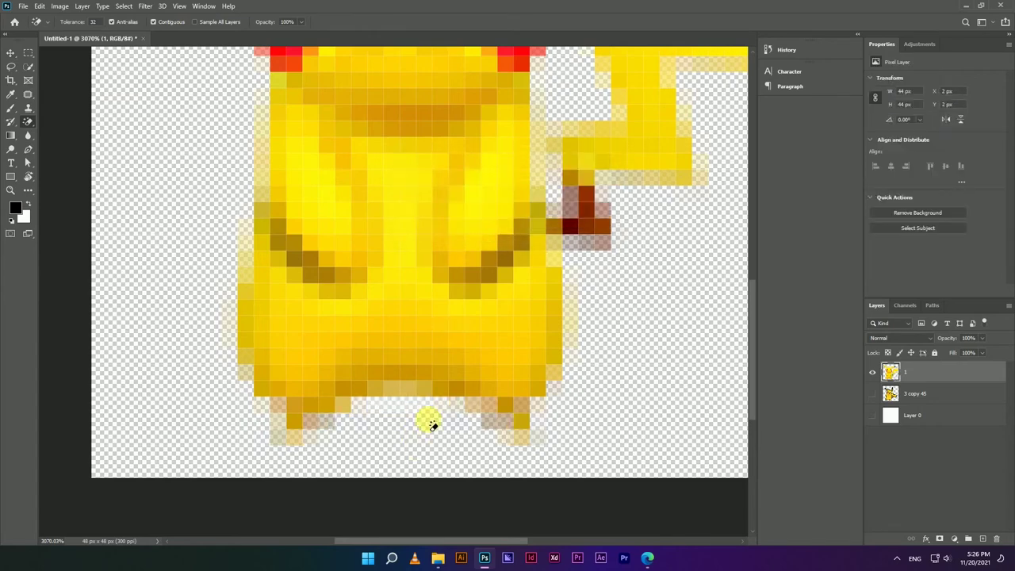
Step: Marquee and delete faint stray pixels beside the body, tail base and chest
{"action": "scroll", "coordinate": [418, 430], "scroll_direction": "down", "scroll_amount": 3}
{"action": "scroll", "coordinate": [411, 285], "scroll_direction": "up", "scroll_amount": 1}
{"action": "scroll", "coordinate": [410, 286], "scroll_direction": "up", "scroll_amount": 2}
{"action": "key", "text": "m"}
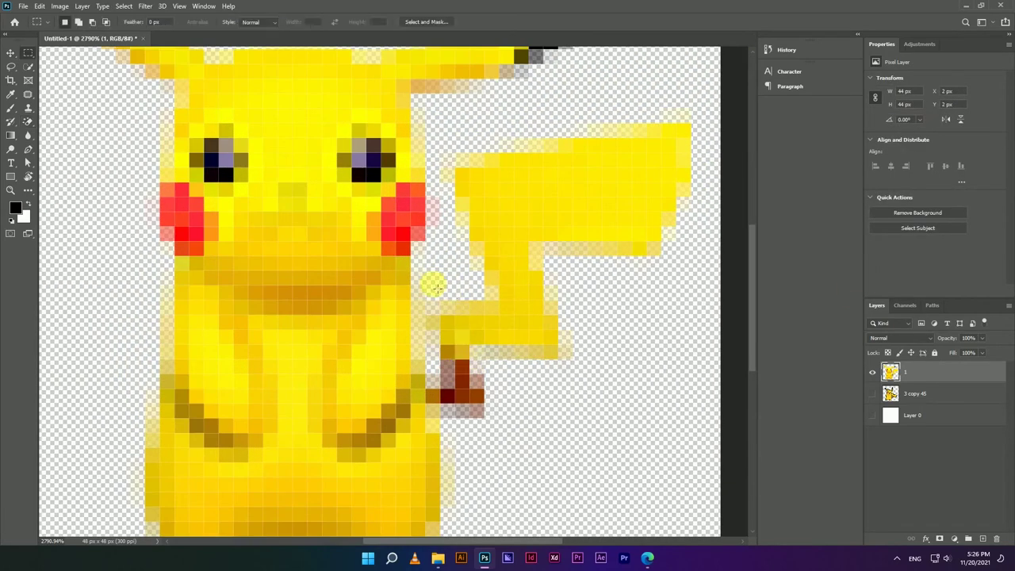
{"action": "left_click_drag", "start_coordinate": [412, 241], "coordinate": [442, 361]}
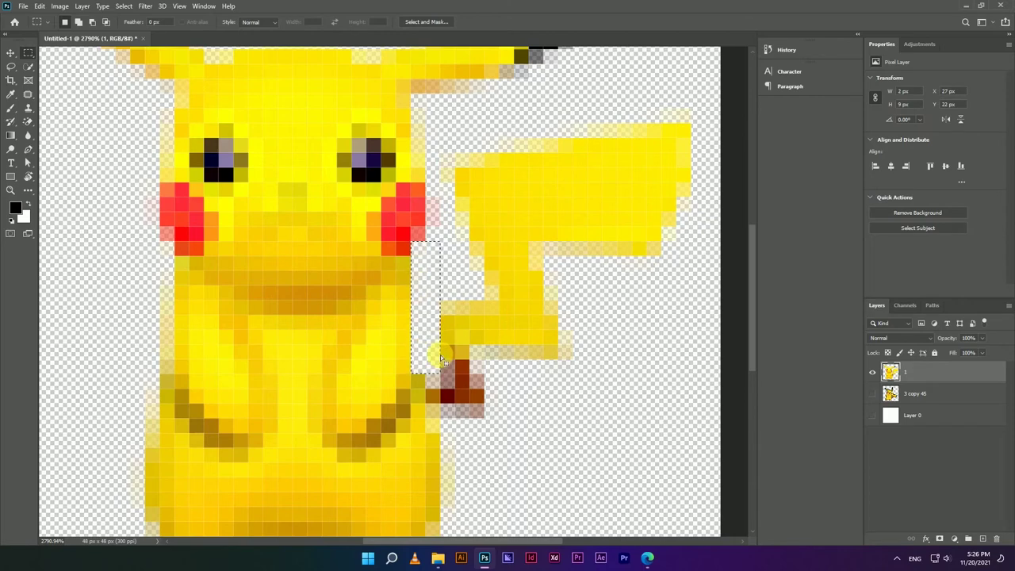
{"action": "left_click_drag", "start_coordinate": [470, 447], "coordinate": [486, 260]}
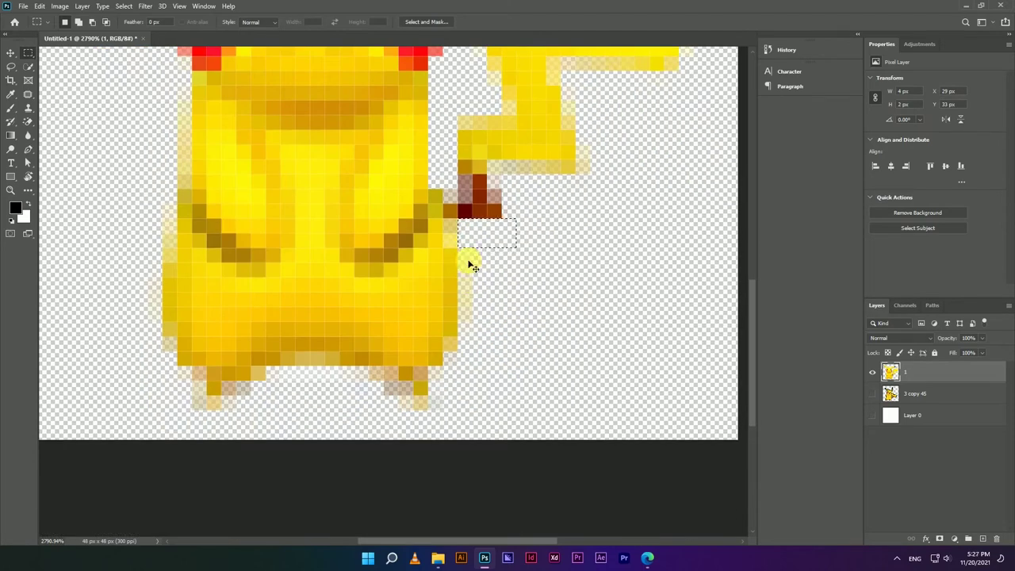
{"action": "left_click_drag", "start_coordinate": [471, 303], "coordinate": [486, 351]}
{"action": "left_click_drag", "start_coordinate": [355, 381], "coordinate": [398, 394]}
{"action": "left_click_drag", "start_coordinate": [304, 383], "coordinate": [369, 394]}
{"action": "left_click_drag", "start_coordinate": [147, 189], "coordinate": [176, 247]}
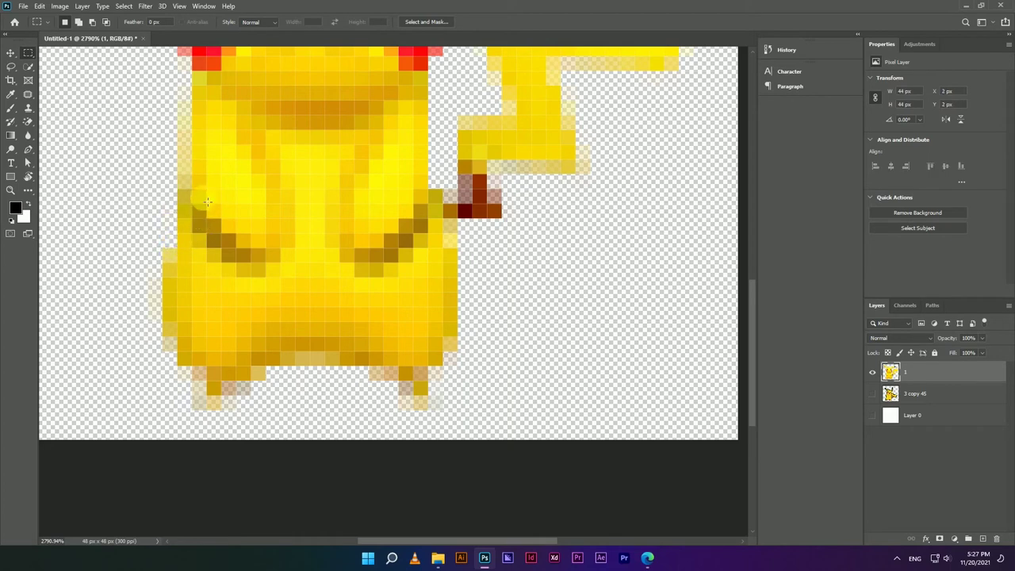
{"action": "left_click_drag", "start_coordinate": [203, 228], "coordinate": [372, 408]}
{"action": "left_click_drag", "start_coordinate": [338, 342], "coordinate": [351, 435]}
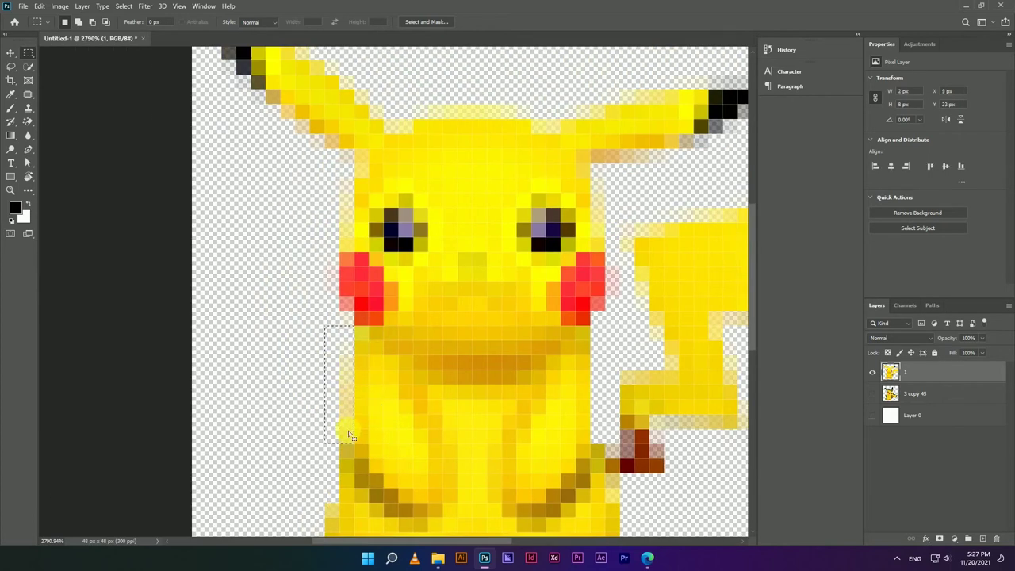
{"action": "key", "text": "Delete"}
Step: Select the faint pixels around the head, ears and cheeks, then deselect
{"action": "left_click_drag", "start_coordinate": [389, 190], "coordinate": [310, 337]}
{"action": "left_click_drag", "start_coordinate": [318, 232], "coordinate": [466, 260]}
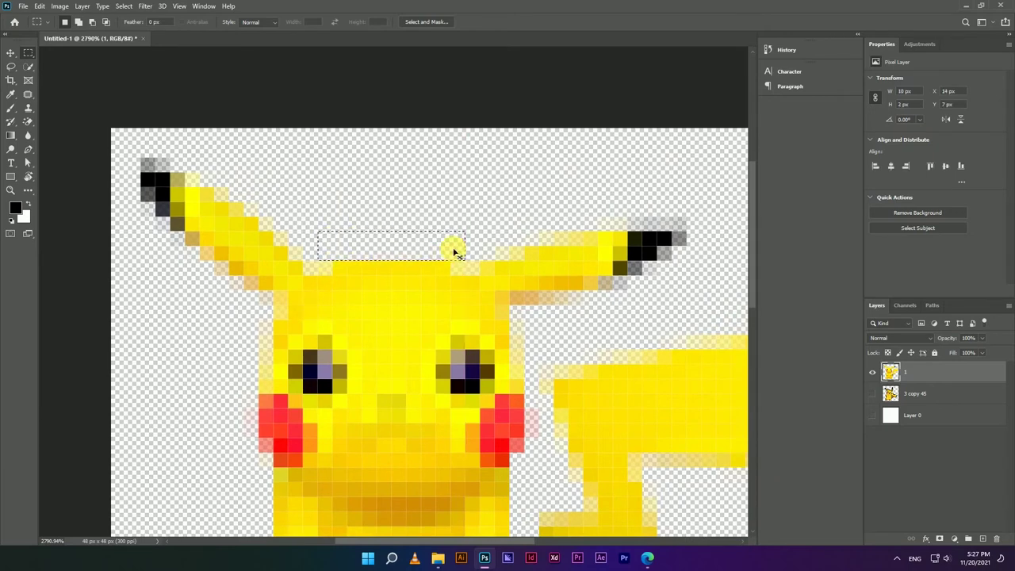
{"action": "left_click_drag", "start_coordinate": [507, 235], "coordinate": [585, 238]}
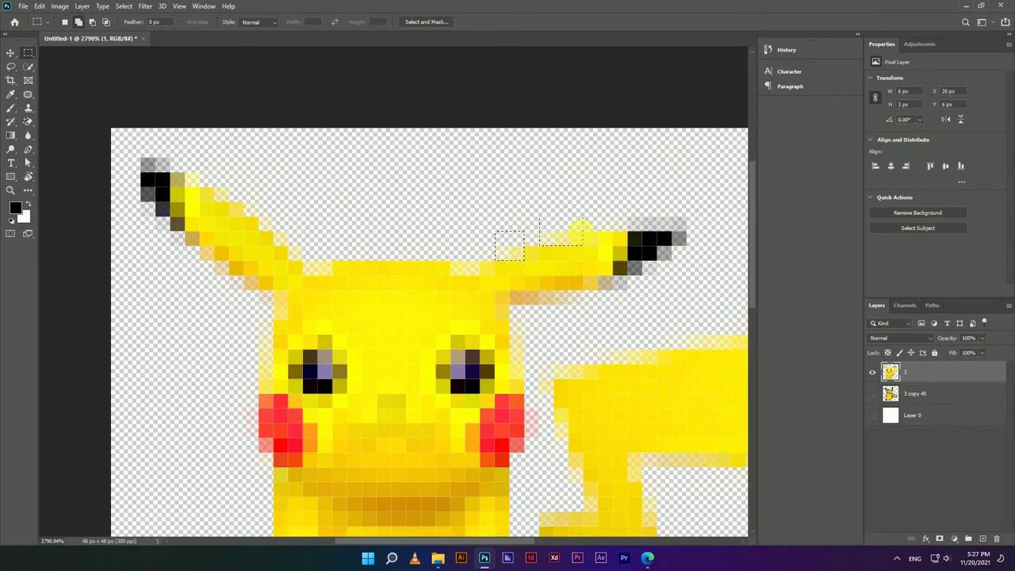
{"action": "left_click_drag", "start_coordinate": [282, 228], "coordinate": [212, 187]}
{"action": "left_click_drag", "start_coordinate": [143, 158], "coordinate": [198, 172]}
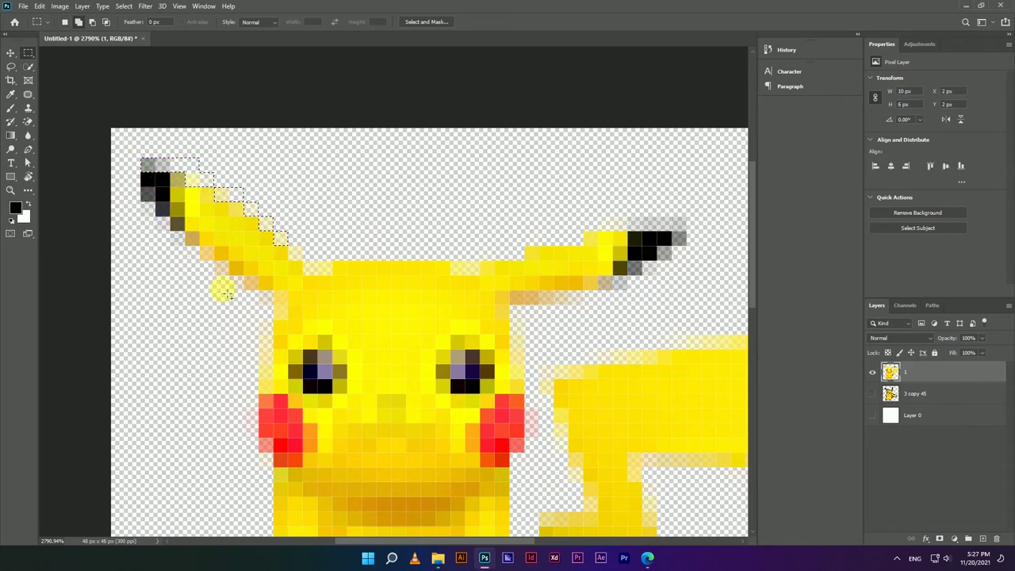
{"action": "left_click_drag", "start_coordinate": [244, 290], "coordinate": [273, 364]}
{"action": "left_click_drag", "start_coordinate": [509, 303], "coordinate": [523, 379]}
{"action": "left_click_drag", "start_coordinate": [567, 291], "coordinate": [596, 319]}
{"action": "left_click_drag", "start_coordinate": [612, 281], "coordinate": [640, 304]}
{"action": "left_click_drag", "start_coordinate": [670, 262], "coordinate": [695, 247]}
{"action": "left_click_drag", "start_coordinate": [584, 202], "coordinate": [701, 242]}
{"action": "key", "text": "ctrl+d"}
Step: Delete the faint fringe pixels beside the tail and over the upper tail
{"action": "scroll", "coordinate": [658, 234], "scroll_direction": "down", "scroll_amount": 5}
{"action": "scroll", "coordinate": [515, 375], "scroll_direction": "up", "scroll_amount": 6}
{"action": "left_click_drag", "start_coordinate": [558, 375], "coordinate": [595, 388]}
{"action": "key", "text": "Delete"}
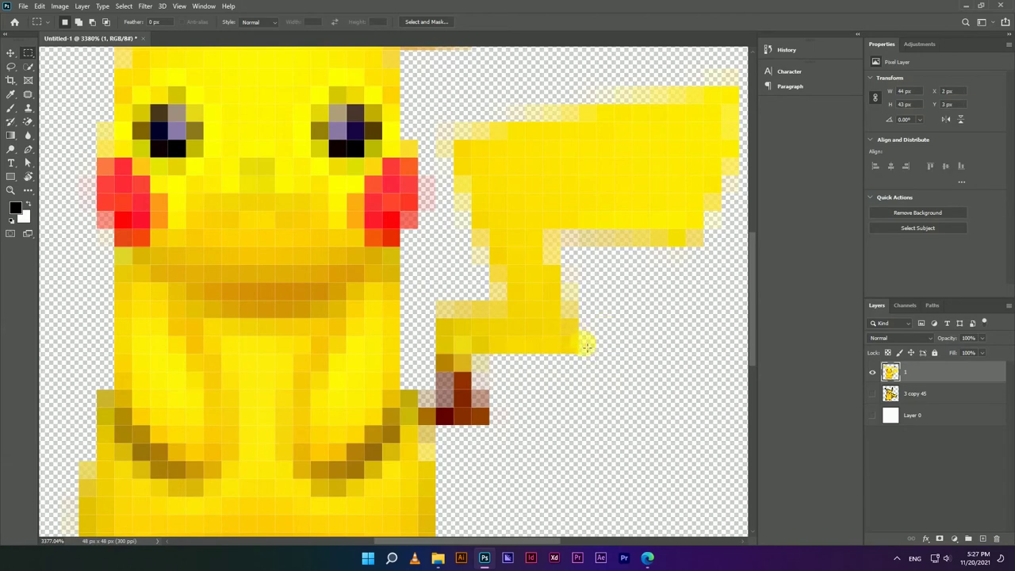
{"action": "scroll", "coordinate": [585, 346], "scroll_direction": "down", "scroll_amount": 5}
{"action": "scroll", "coordinate": [493, 168], "scroll_direction": "up", "scroll_amount": 6}
{"action": "left_click_drag", "start_coordinate": [566, 136], "coordinate": [663, 166]}
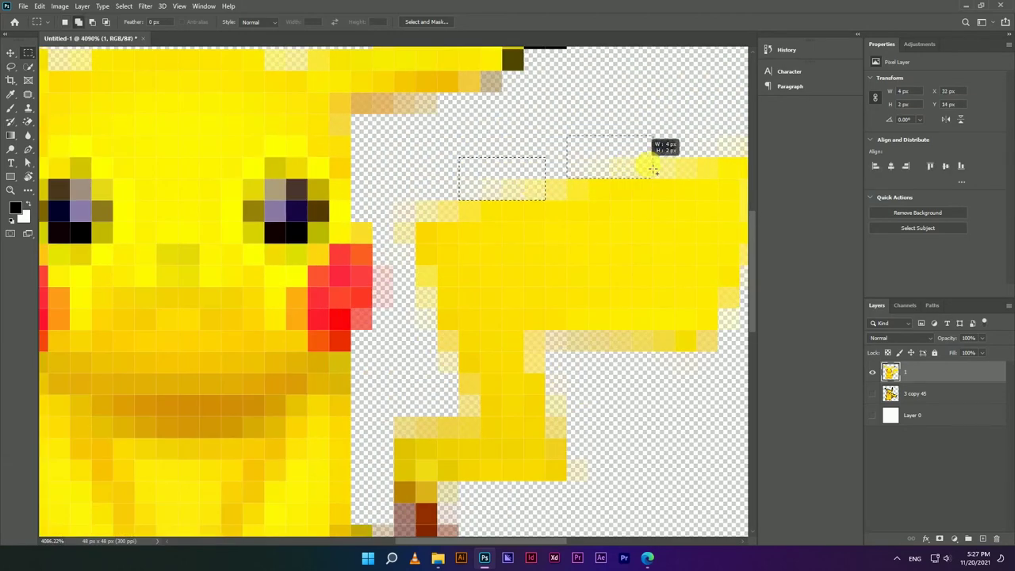
{"action": "key", "text": "Delete"}
Step: Select faint pixels above the tail and between cheek and tail, then clear the selection
{"action": "scroll", "coordinate": [635, 214], "scroll_direction": "down", "scroll_amount": 5}
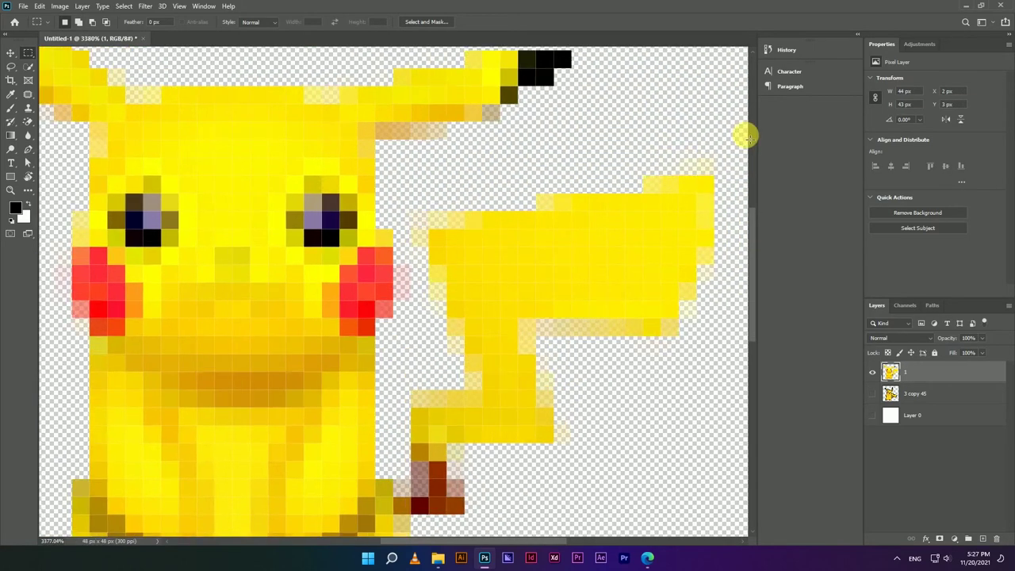
{"action": "scroll", "coordinate": [682, 142], "scroll_direction": "up", "scroll_amount": 5}
{"action": "left_click_drag", "start_coordinate": [652, 121], "coordinate": [730, 179]}
{"action": "scroll", "coordinate": [666, 199], "scroll_direction": "down", "scroll_amount": 5}
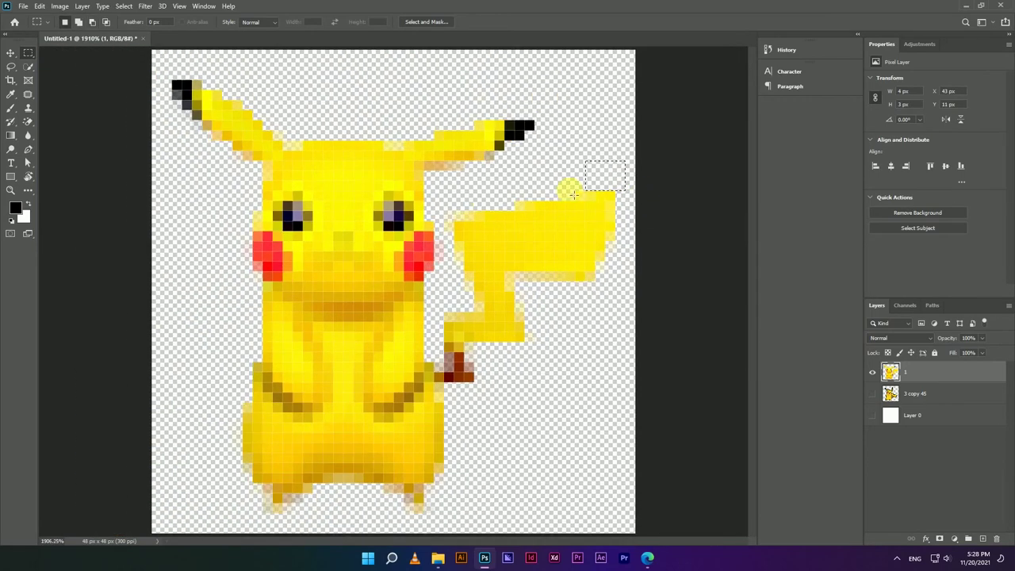
{"action": "scroll", "coordinate": [402, 249], "scroll_direction": "up", "scroll_amount": 7}
{"action": "left_click_drag", "start_coordinate": [435, 289], "coordinate": [439, 331]}
{"action": "left_click_drag", "start_coordinate": [405, 277], "coordinate": [414, 406]}
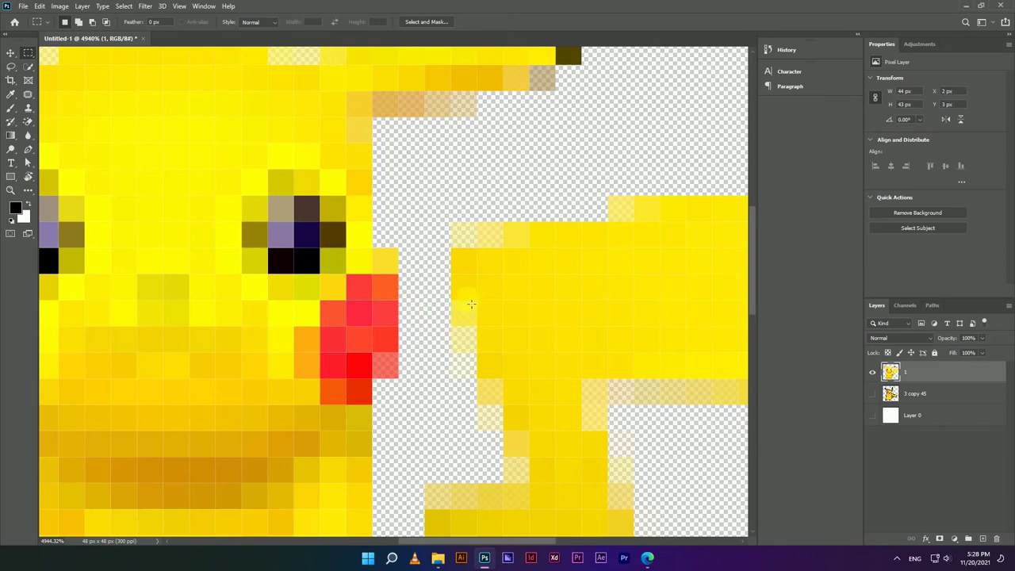
{"action": "scroll", "coordinate": [464, 318], "scroll_direction": "down", "scroll_amount": 3}
{"action": "scroll", "coordinate": [255, 162], "scroll_direction": "up", "scroll_amount": 3}
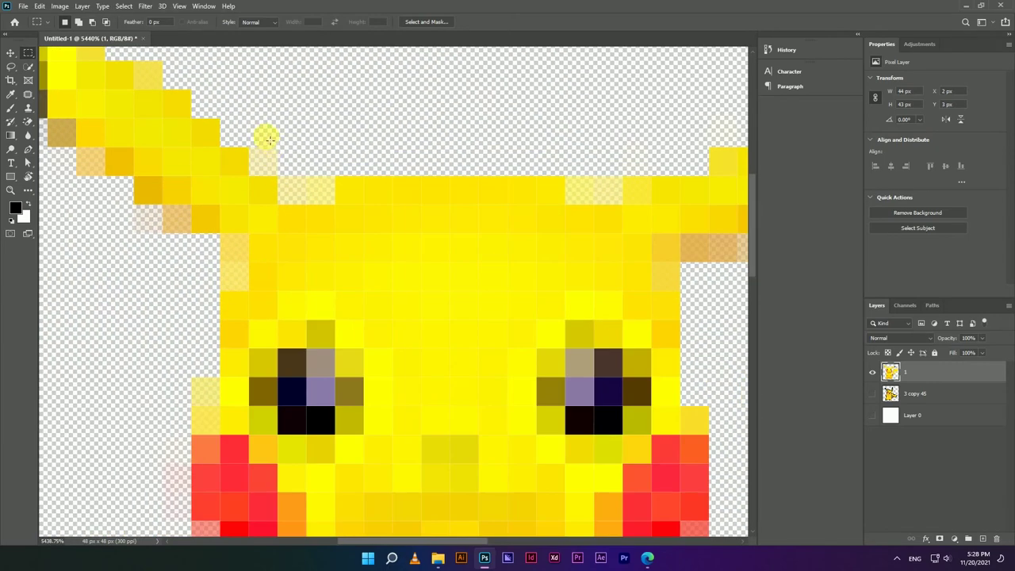
{"action": "left_click", "coordinate": [423, 136]}
Step: Duplicate the sprite layer with Ctrl+Alt+Shift+T
{"action": "scroll", "coordinate": [415, 131], "scroll_direction": "down", "scroll_amount": 1}
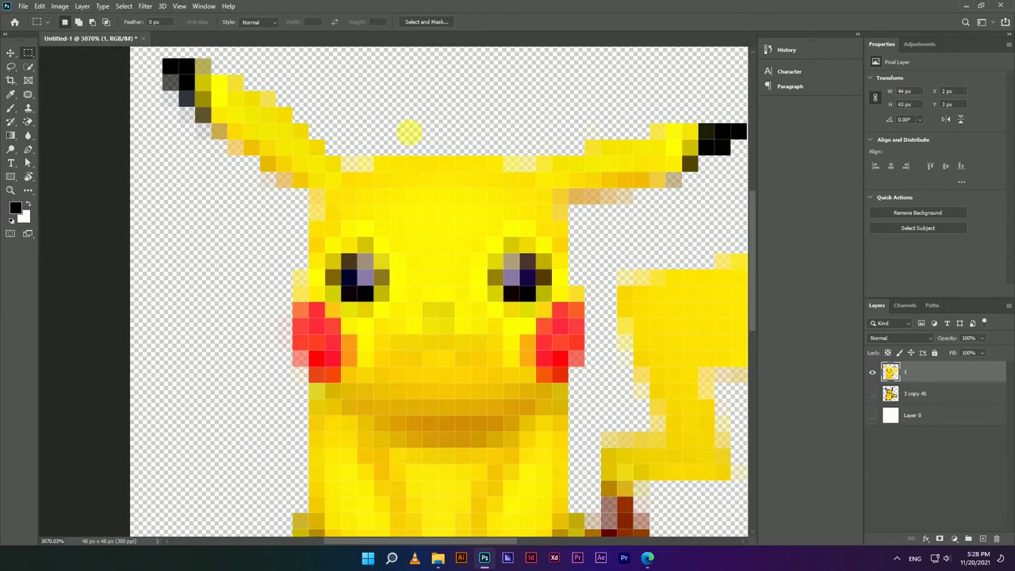
{"action": "scroll", "coordinate": [443, 198], "scroll_direction": "down", "scroll_amount": 1}
{"action": "scroll", "coordinate": [483, 270], "scroll_direction": "down", "scroll_amount": 1}
{"action": "key", "text": "ctrl+alt+shift+t"}
{"action": "key", "text": "ctrl+alt+shift+t"}
{"action": "key", "text": "ctrl+alt+shift+t"}
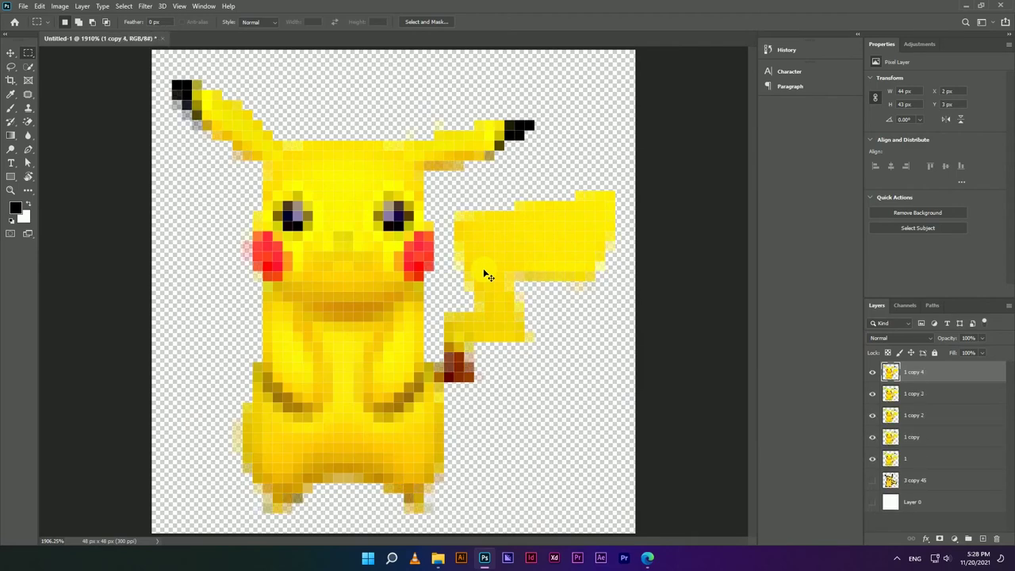
Step: Duplicate the sprite layer again and check the pale pixel above the head
{"action": "key", "text": "ctrl+alt+shift+t"}
{"action": "key", "text": "ctrl+alt+shift+t"}
{"action": "key", "text": "ctrl+alt+shift+t"}
{"action": "key", "text": "ctrl+alt+shift+t"}
{"action": "key", "text": "ctrl+alt+shift+t"}
{"action": "key", "text": "ctrl+alt+shift+t"}
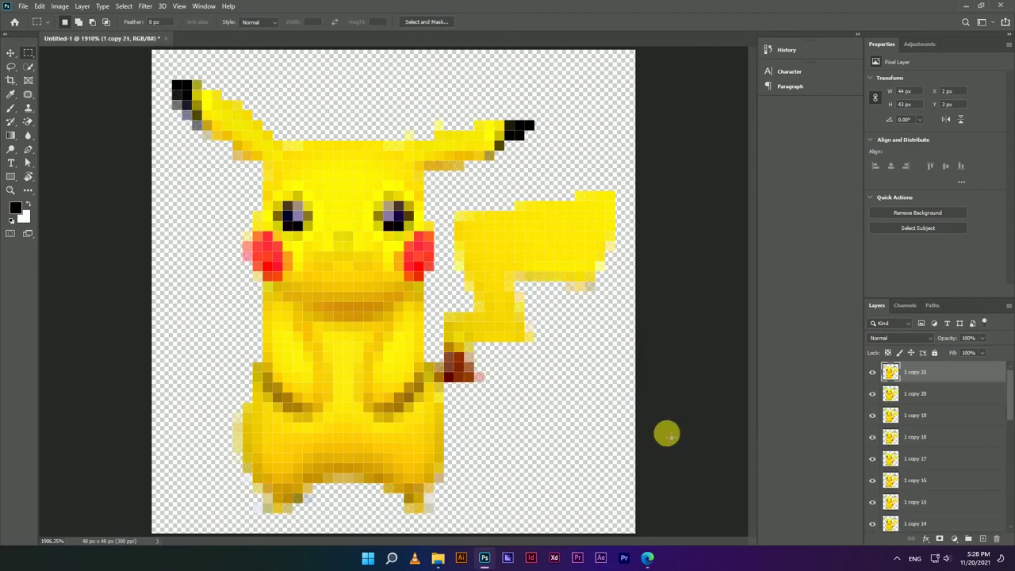
{"action": "scroll", "coordinate": [414, 159], "scroll_direction": "up", "scroll_amount": 3}
{"action": "scroll", "coordinate": [414, 158], "scroll_direction": "up", "scroll_amount": 1}
{"action": "left_click_drag", "start_coordinate": [310, 133], "coordinate": [414, 199]}
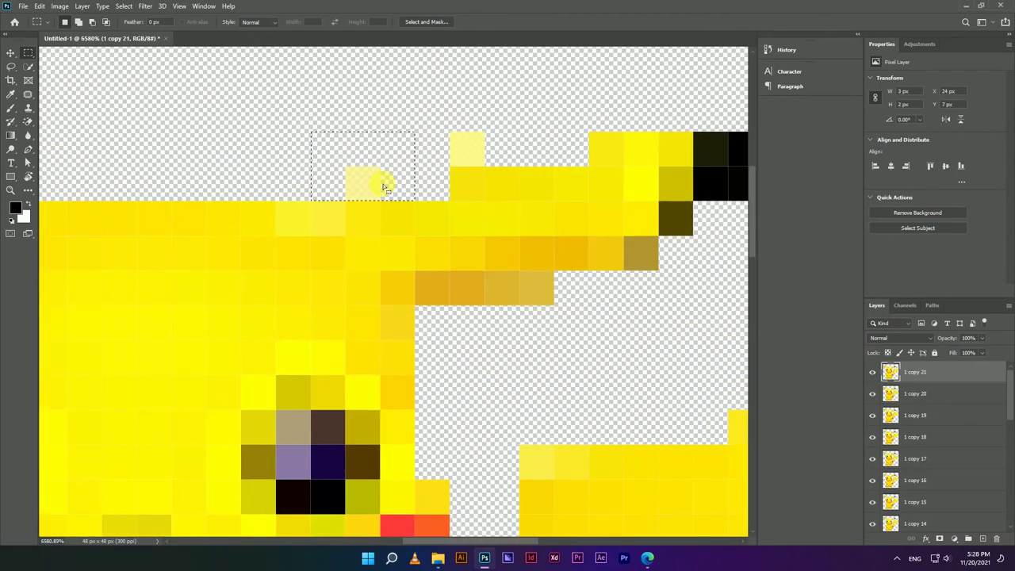
{"action": "left_click", "coordinate": [490, 234]}
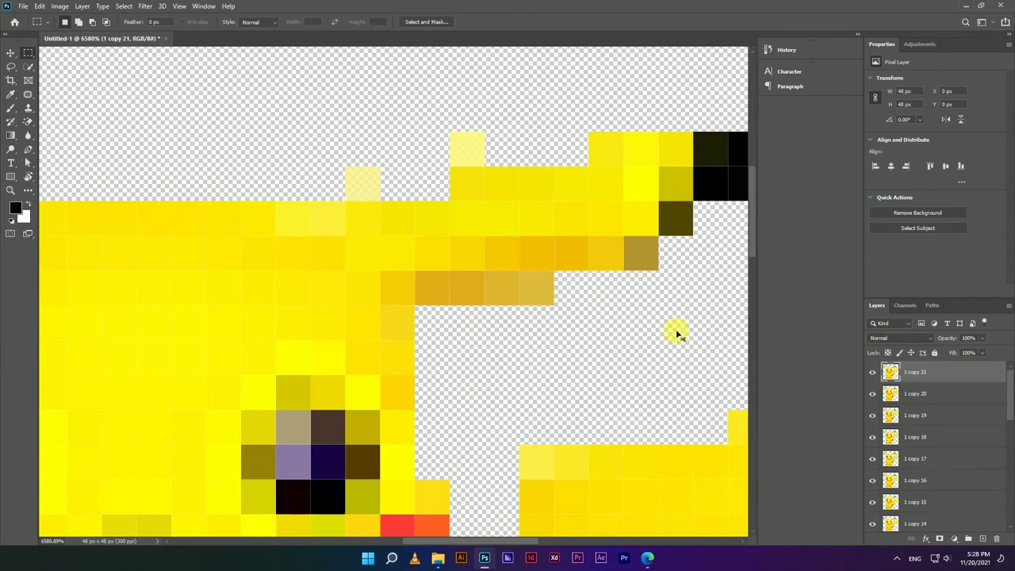
{"action": "scroll", "coordinate": [975, 395], "scroll_direction": "down", "scroll_amount": 10}
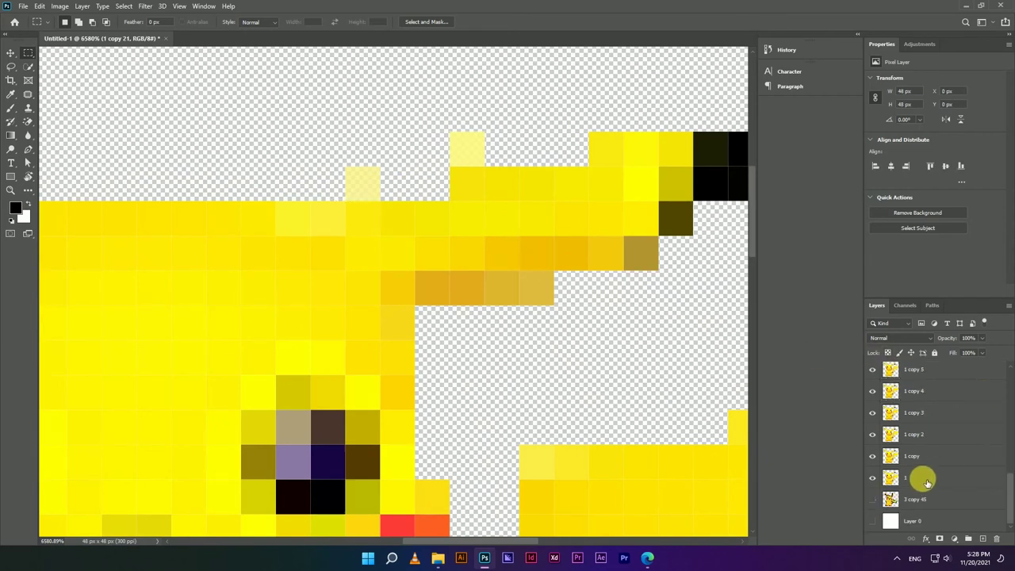
Step: Select all Pikachu copy layers and merge them into 1 copy 21
{"action": "left_click", "coordinate": [921, 498], "text": "shift"}
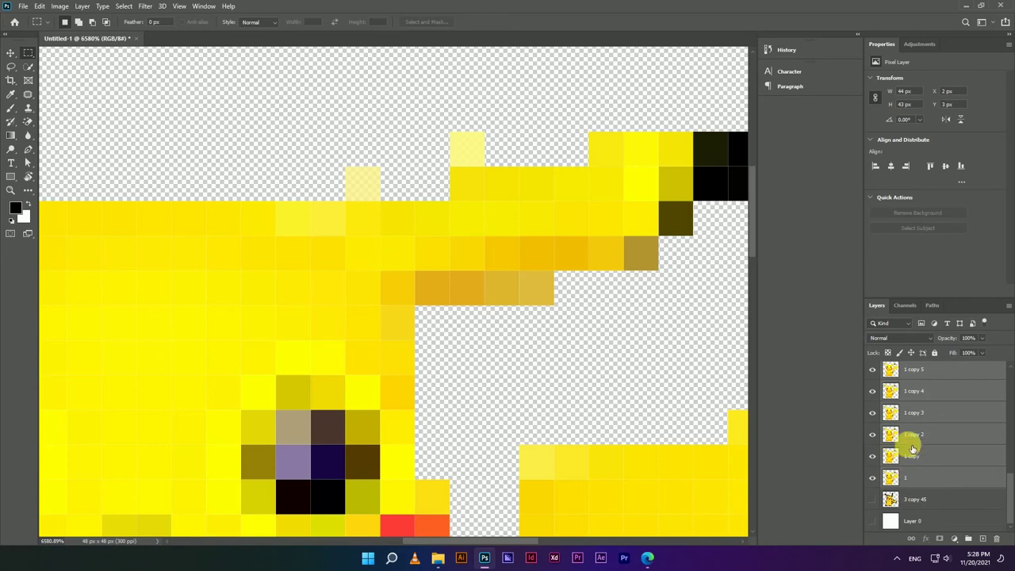
{"action": "right_click", "coordinate": [921, 378]}
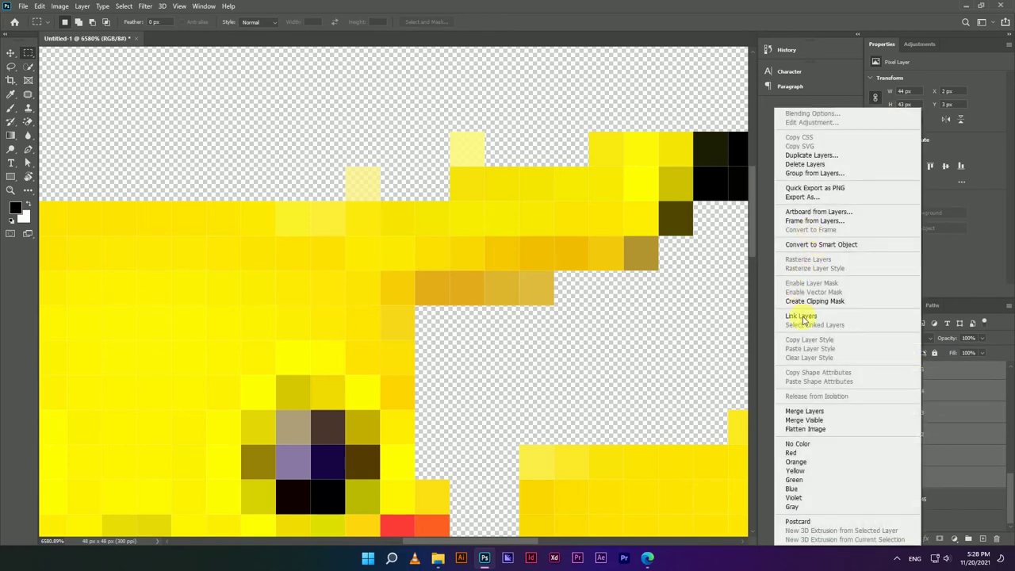
{"action": "left_click", "coordinate": [804, 411]}
{"action": "scroll", "coordinate": [534, 253], "scroll_direction": "down", "scroll_amount": 1}
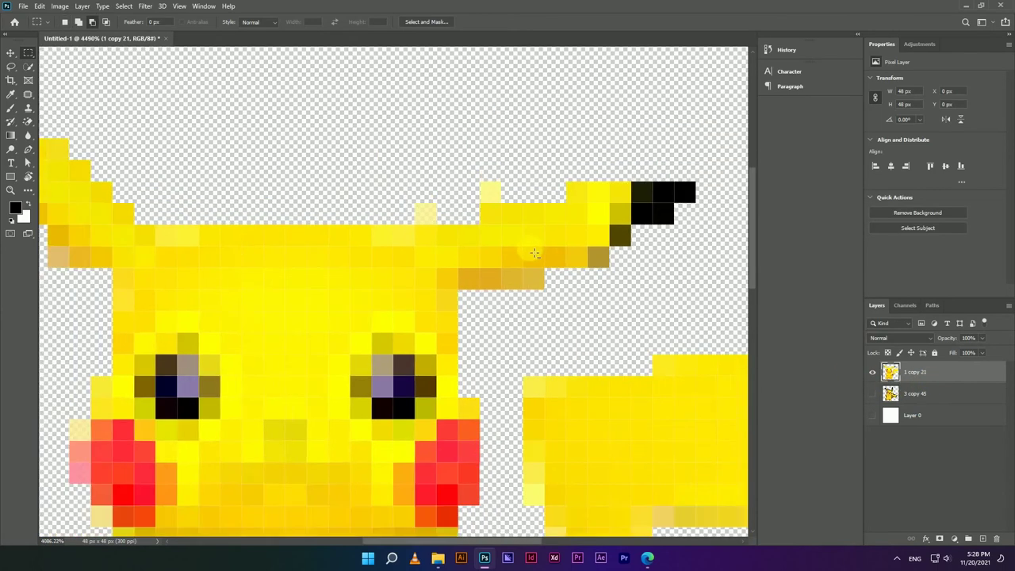
Step: Delete the stray pale pixels above the head and beside the ear
{"action": "scroll", "coordinate": [534, 252], "scroll_direction": "up", "scroll_amount": 2}
{"action": "left_click_drag", "start_coordinate": [444, 199], "coordinate": [447, 241]}
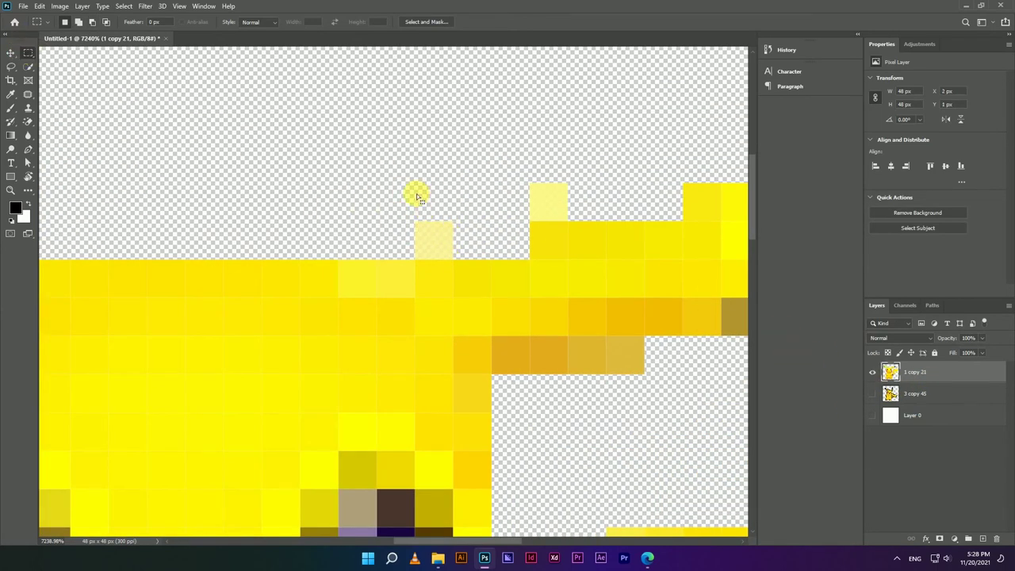
{"action": "left_click_drag", "start_coordinate": [376, 180], "coordinate": [493, 260]}
{"action": "key", "text": "Delete"}
{"action": "left_click_drag", "start_coordinate": [492, 144], "coordinate": [606, 221]}
{"action": "key", "text": "Delete"}
{"action": "scroll", "coordinate": [565, 216], "scroll_direction": "down", "scroll_amount": 1}
{"action": "scroll", "coordinate": [600, 175], "scroll_direction": "down", "scroll_amount": 1}
{"action": "scroll", "coordinate": [129, 203], "scroll_direction": "up", "scroll_amount": 3}
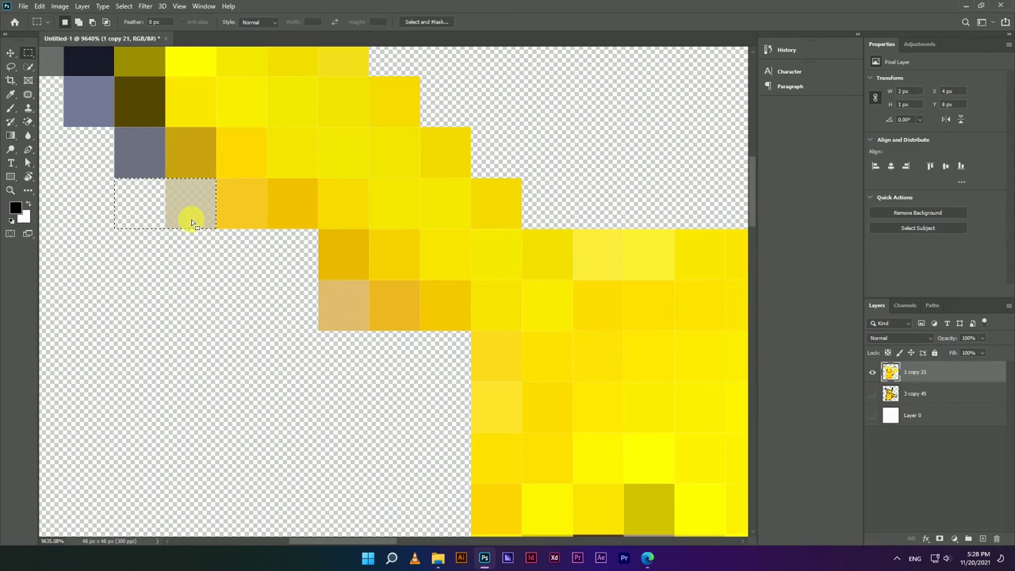
{"action": "key", "text": "Delete"}
Step: Delete the pale pixels beside and under the tail and at the foot edge
{"action": "scroll", "coordinate": [361, 341], "scroll_direction": "down", "scroll_amount": 5}
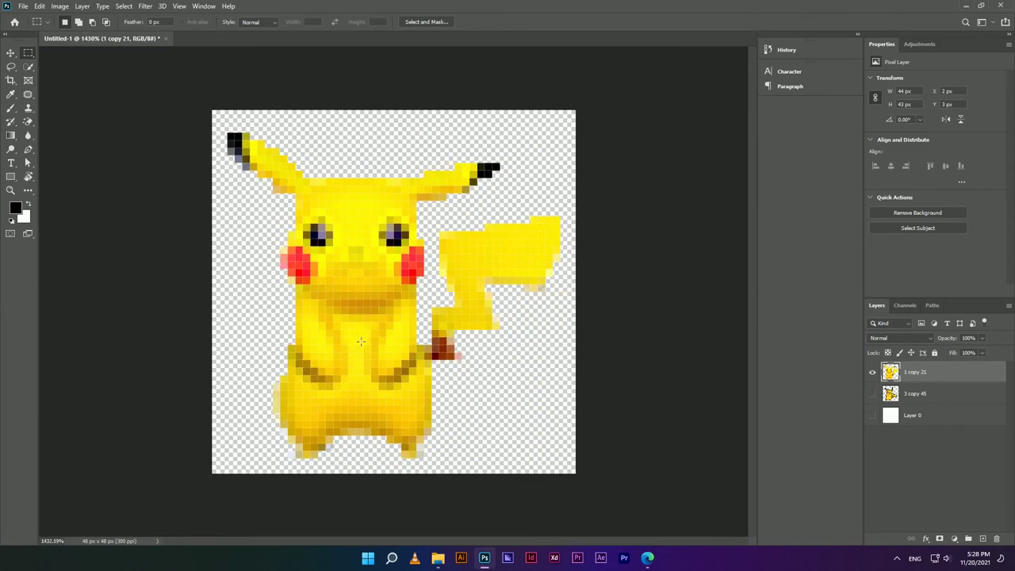
{"action": "scroll", "coordinate": [361, 341], "scroll_direction": "up", "scroll_amount": 3}
{"action": "left_click_drag", "start_coordinate": [460, 337], "coordinate": [477, 388]}
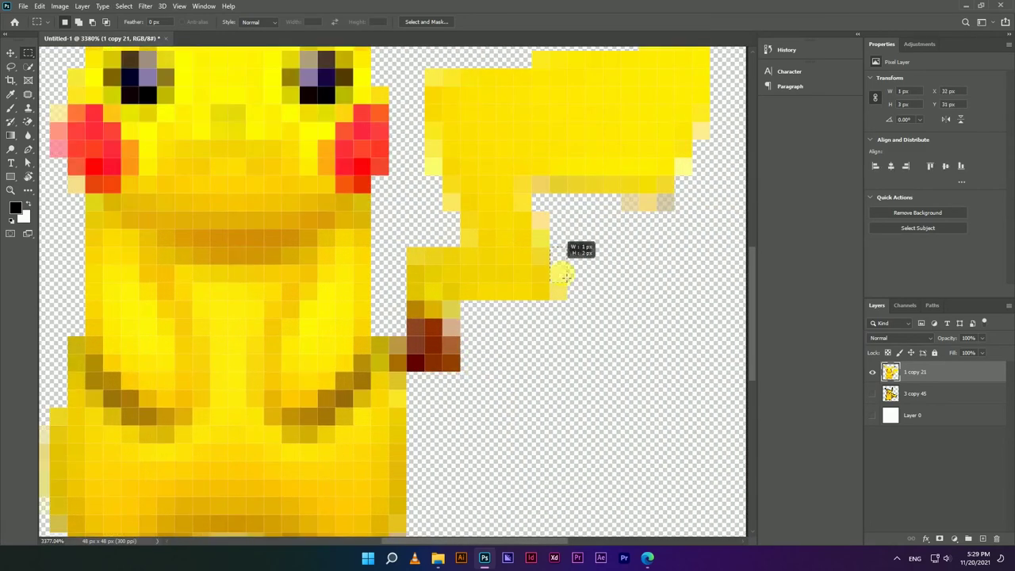
{"action": "left_click_drag", "start_coordinate": [602, 194], "coordinate": [692, 229]}
{"action": "key", "text": "Delete"}
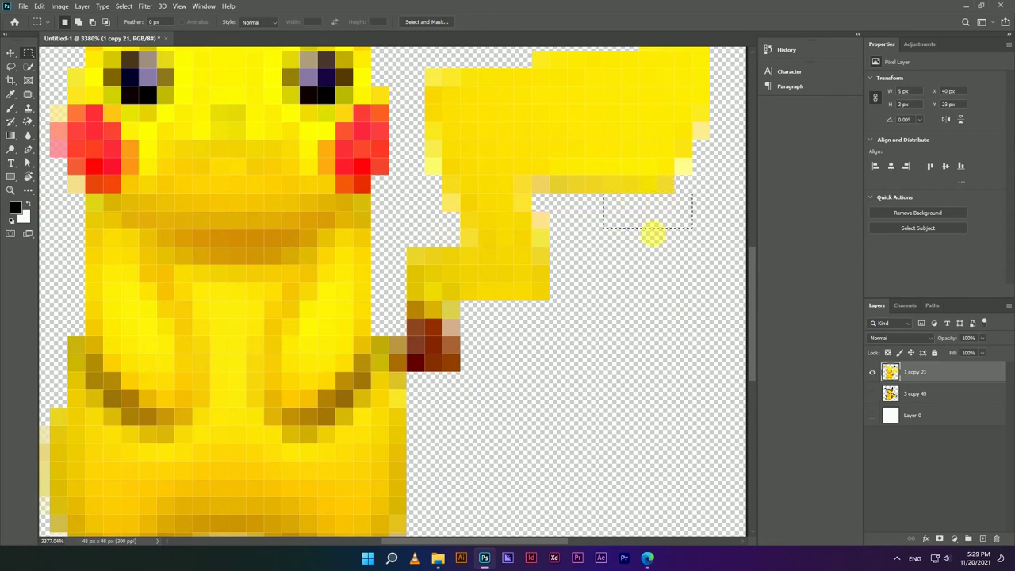
{"action": "scroll", "coordinate": [415, 525], "scroll_direction": "down", "scroll_amount": 3}
{"action": "scroll", "coordinate": [465, 525], "scroll_direction": "up", "scroll_amount": 4}
{"action": "left_click_drag", "start_coordinate": [444, 467], "coordinate": [503, 525]}
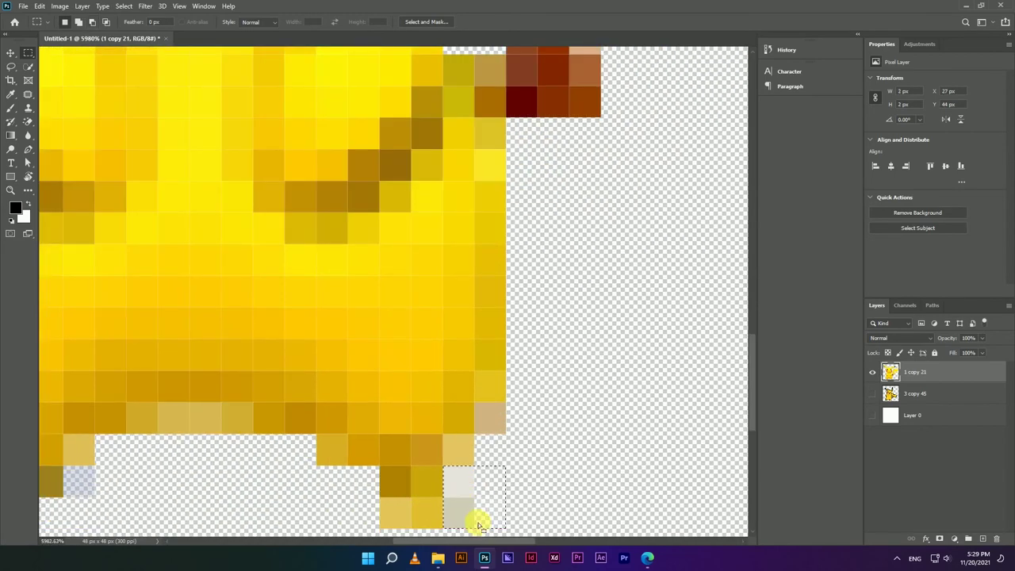
{"action": "key", "text": "Delete"}
Step: Remove the remaining pale pixels on both feet
{"action": "scroll", "coordinate": [478, 507], "scroll_direction": "down", "scroll_amount": 3}
{"action": "scroll", "coordinate": [165, 476], "scroll_direction": "up", "scroll_amount": 4}
{"action": "left_click_drag", "start_coordinate": [209, 358], "coordinate": [260, 410]}
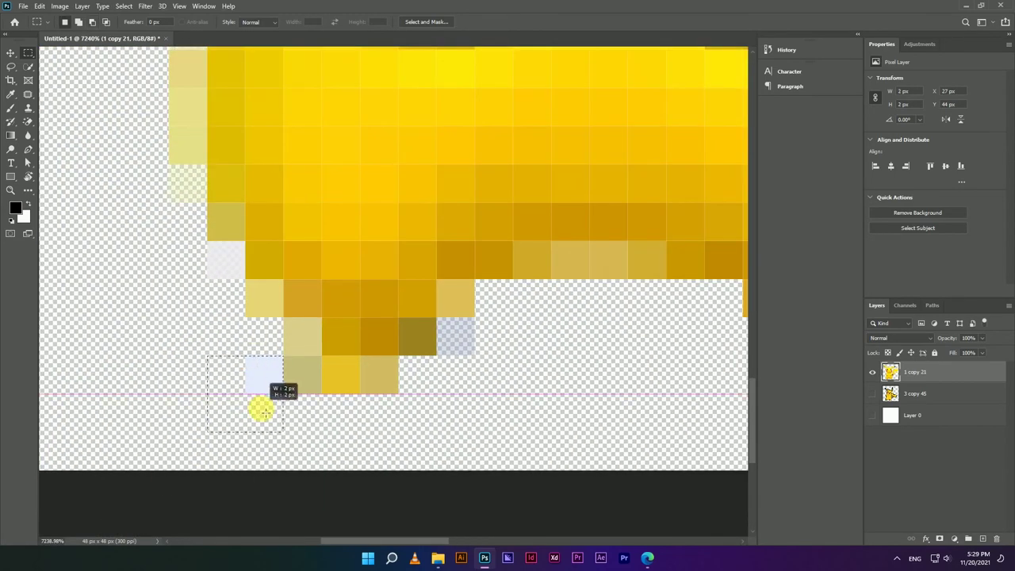
{"action": "left_click_drag", "start_coordinate": [457, 329], "coordinate": [464, 373]}
{"action": "key", "text": "Delete"}
{"action": "key", "text": "ctrl+d"}
{"action": "left_click_drag", "start_coordinate": [202, 263], "coordinate": [219, 271]}
{"action": "key", "text": "Delete"}
Step: Remove the stray pixel near the foot and the pale column left of the body
{"action": "left_click_drag", "start_coordinate": [161, 192], "coordinate": [188, 212]}
{"action": "scroll", "coordinate": [452, 290], "scroll_direction": "down", "scroll_amount": 3}
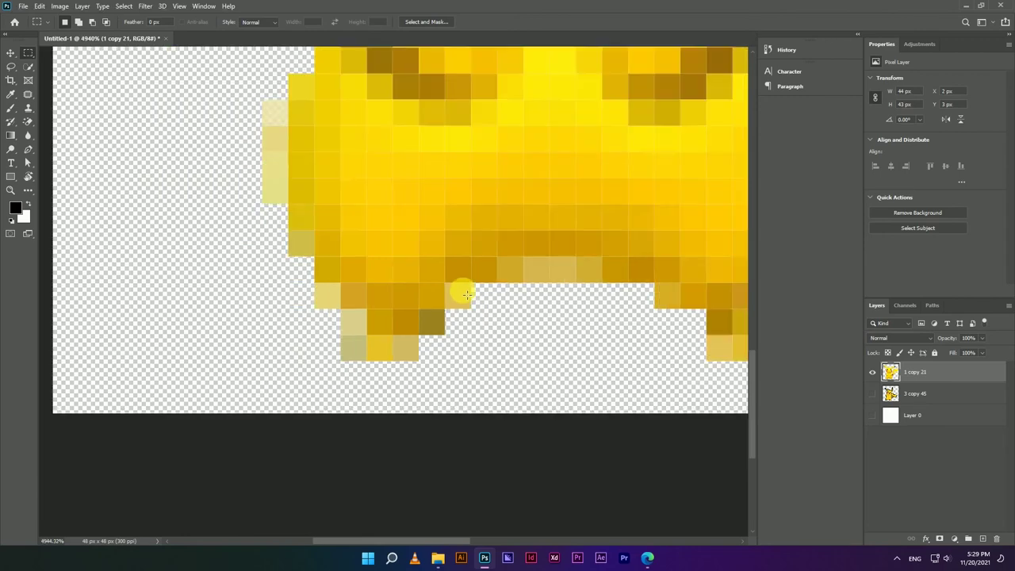
{"action": "left_click_drag", "start_coordinate": [301, 130], "coordinate": [317, 249]}
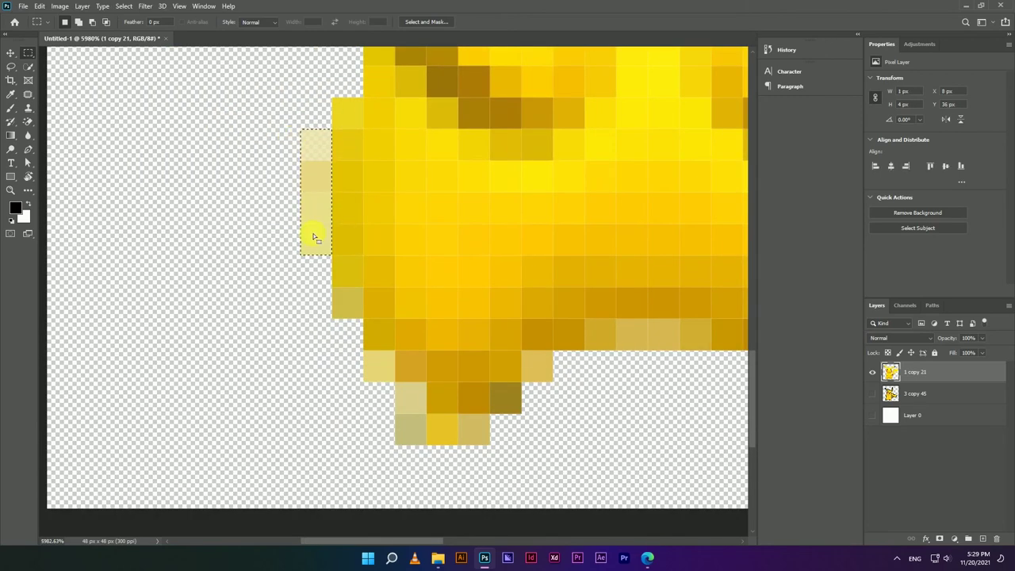
{"action": "scroll", "coordinate": [324, 340], "scroll_direction": "down", "scroll_amount": 2}
{"action": "key", "text": "ctrl+d"}
{"action": "scroll", "coordinate": [498, 356], "scroll_direction": "down", "scroll_amount": 4}
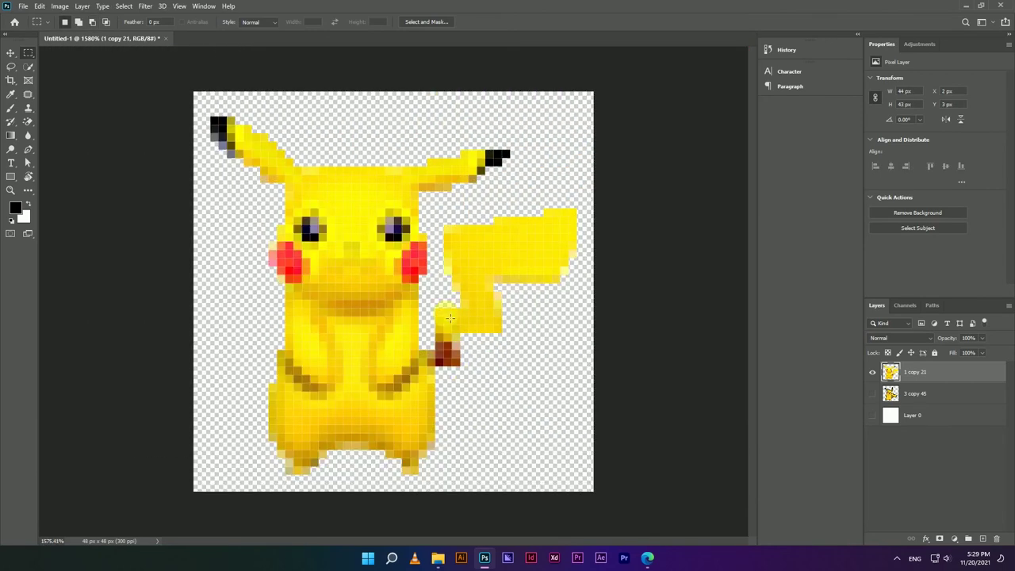
{"action": "scroll", "coordinate": [578, 317], "scroll_direction": "up", "scroll_amount": 3}
Step: Duplicate the layer, then merge all Pikachu copies into 1 copy 30
{"action": "key", "text": "v"}
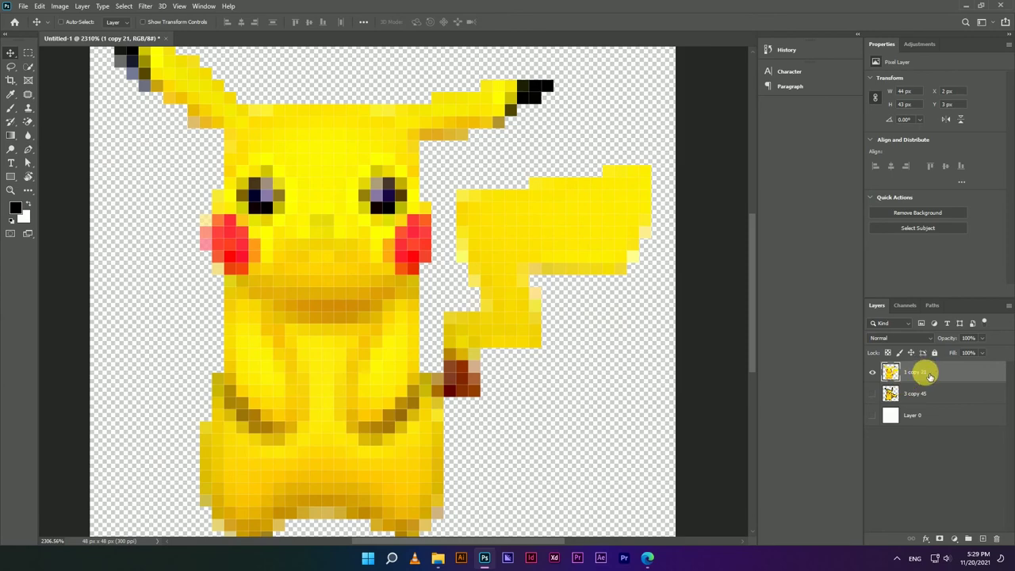
{"action": "key", "text": "ctrl+j"}
{"action": "key", "text": "ctrl+j"}
{"action": "key", "text": "ctrl+j"}
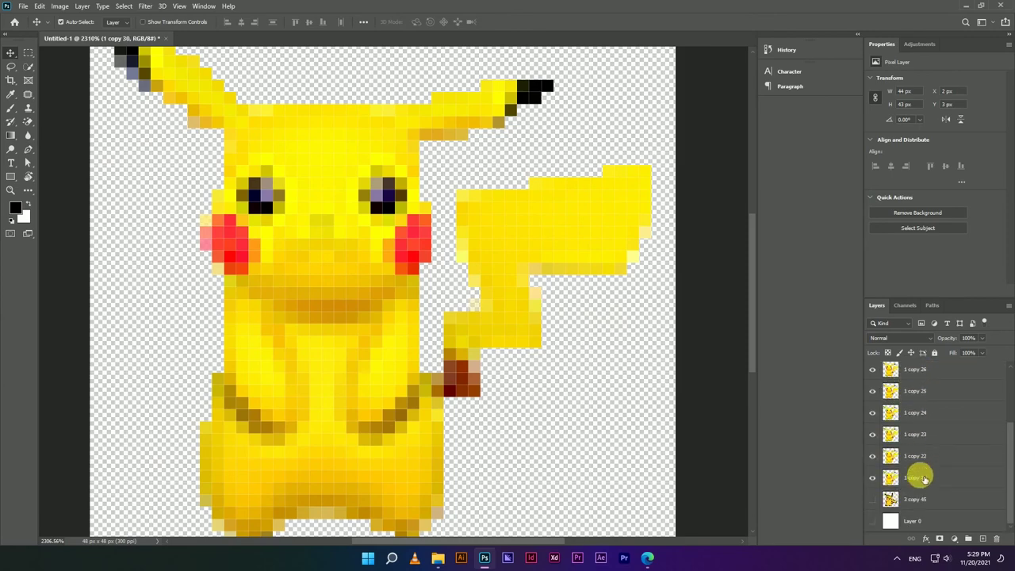
{"action": "left_click", "coordinate": [917, 469], "text": "shift"}
{"action": "key", "text": "ctrl+e"}
{"action": "scroll", "coordinate": [593, 290], "scroll_direction": "down", "scroll_amount": 5}
{"action": "scroll", "coordinate": [270, 256], "scroll_direction": "up", "scroll_amount": 3}
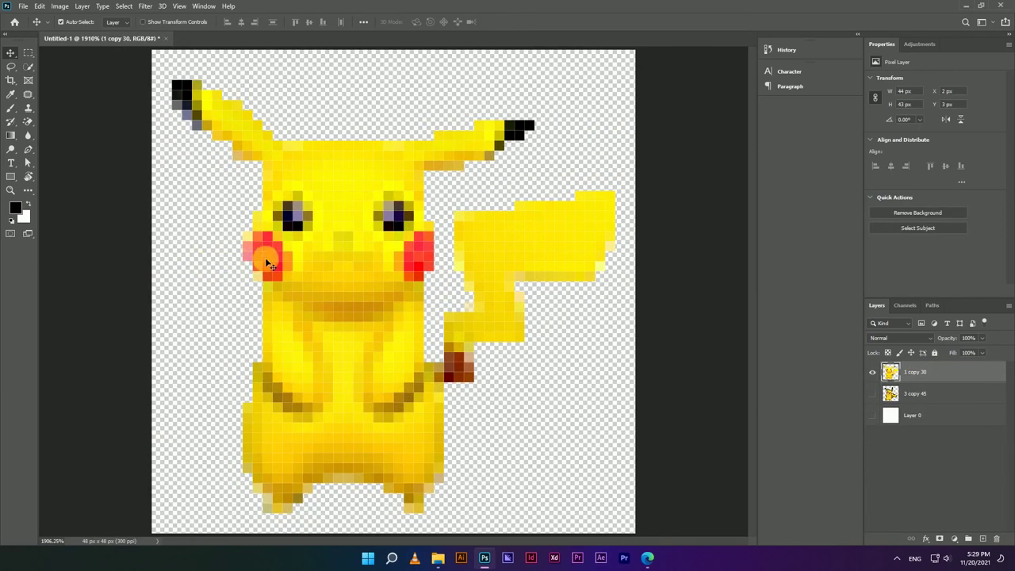
Step: Apply a Camera Raw boost of vibrance +26, saturation +18 and contrast +17
{"action": "key", "text": "ctrl+shift+a"}
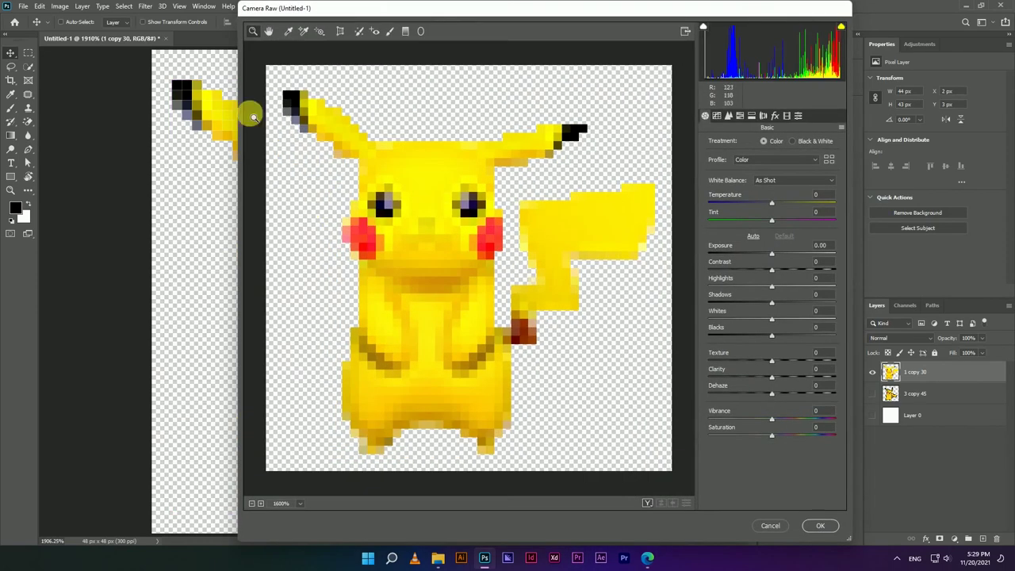
{"action": "left_click_drag", "start_coordinate": [770, 213], "coordinate": [763, 200]}
{"action": "mouse_move", "coordinate": [771, 418]}
{"action": "left_mouse_down"}
{"action": "mouse_move", "coordinate": [788, 416]}
{"action": "mouse_move", "coordinate": [787, 428]}
{"action": "left_mouse_up"}
{"action": "left_click_drag", "start_coordinate": [771, 270], "coordinate": [784, 272]}
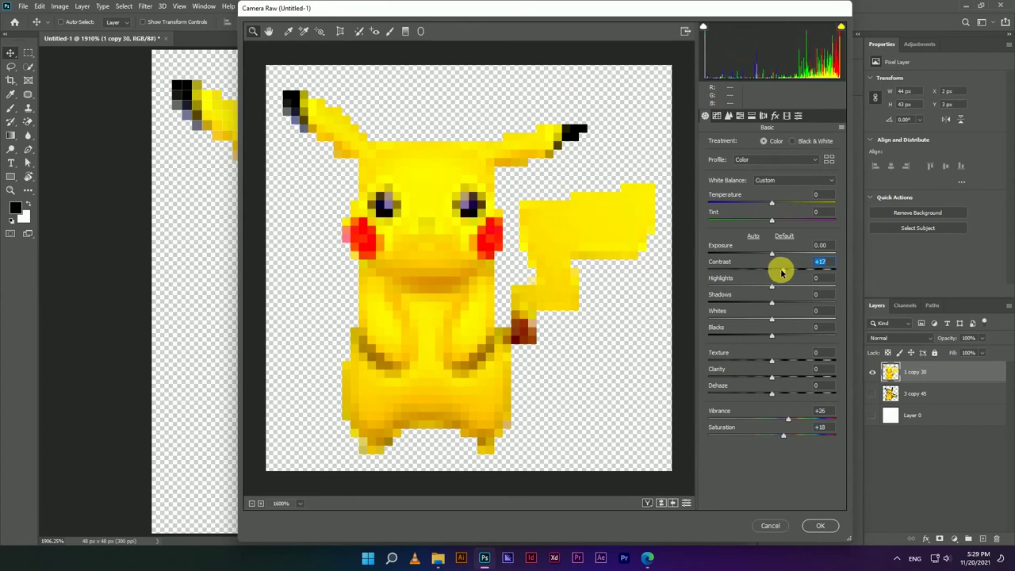
{"action": "left_click", "coordinate": [787, 115]}
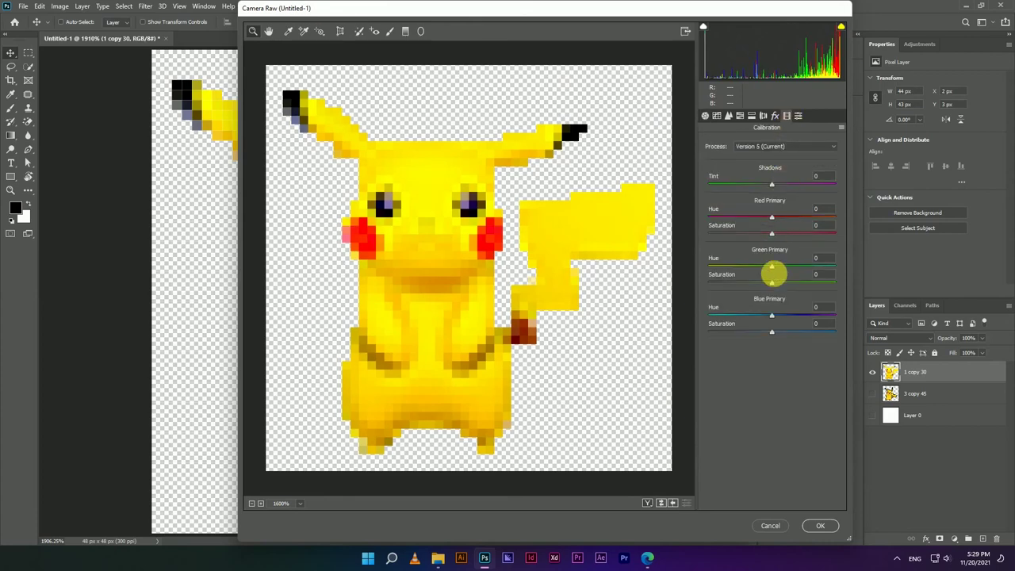
{"action": "left_click", "coordinate": [819, 524]}
{"action": "left_click", "coordinate": [23, 6]}
{"action": "mouse_move", "coordinate": [35, 159]}
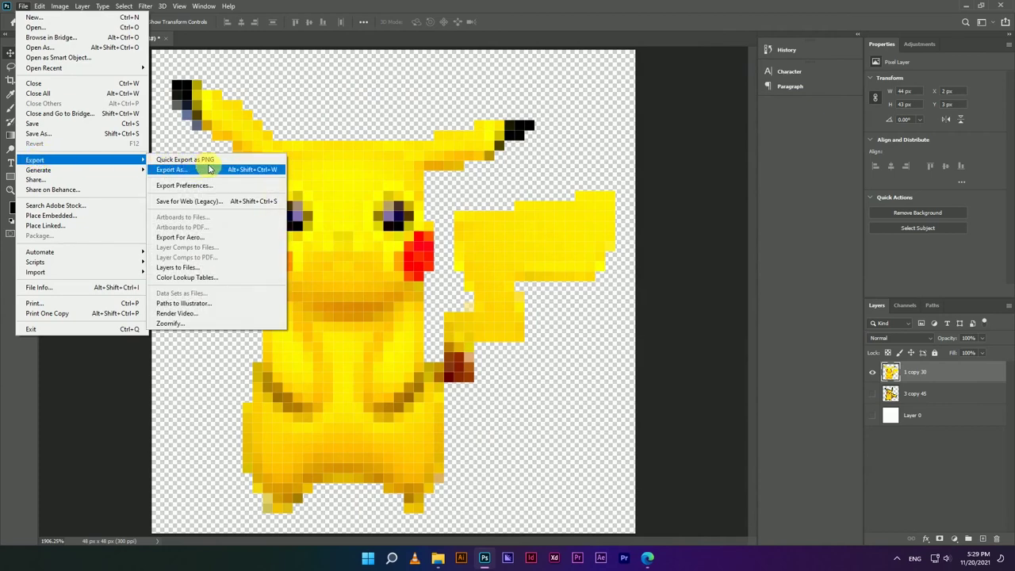
Step: Export the sprite as a transparent PNG into the Desktop PIXEL_ART folder
{"action": "left_click", "coordinate": [209, 169]}
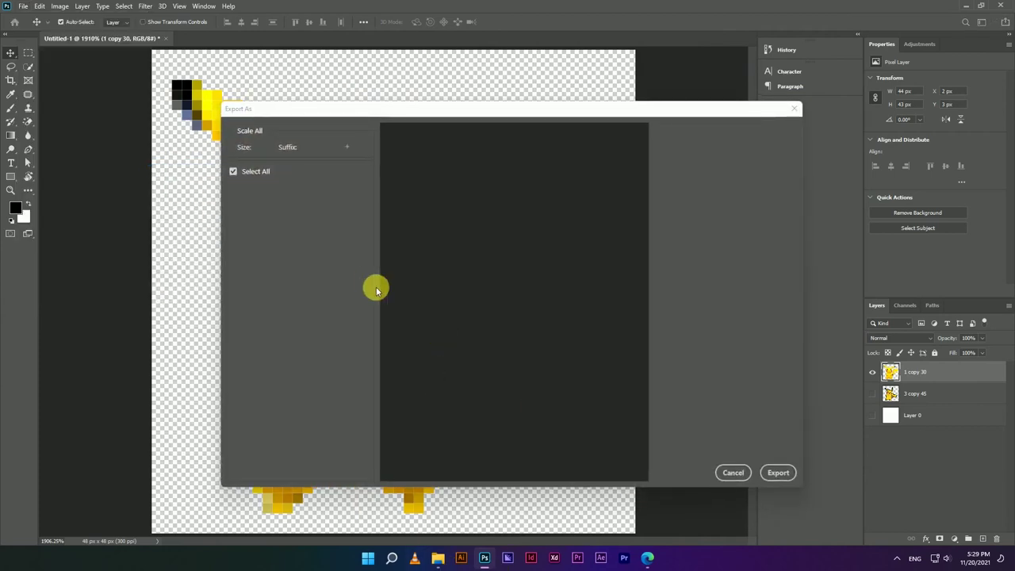
{"action": "left_click", "coordinate": [736, 149]}
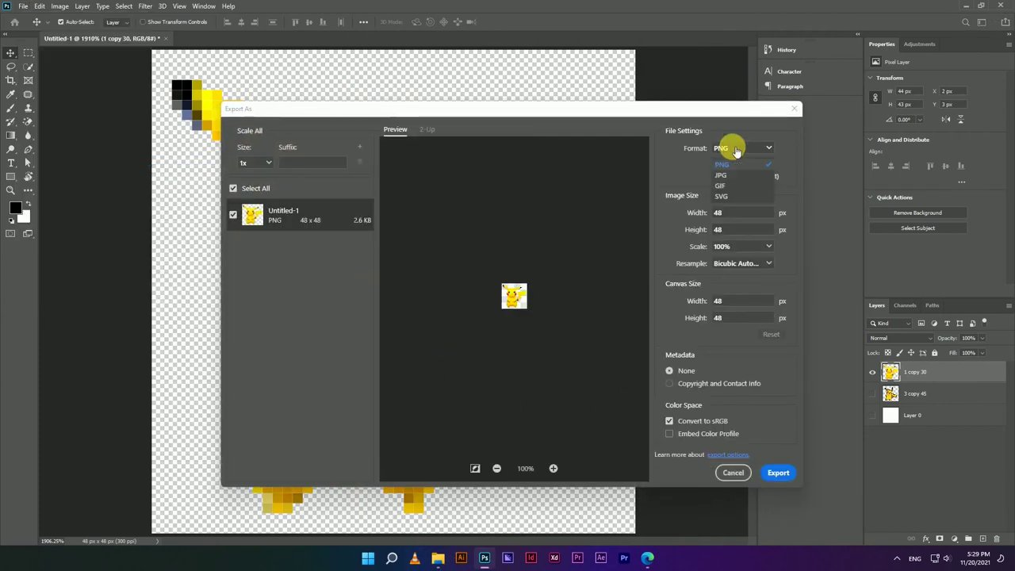
{"action": "left_click", "coordinate": [779, 473]}
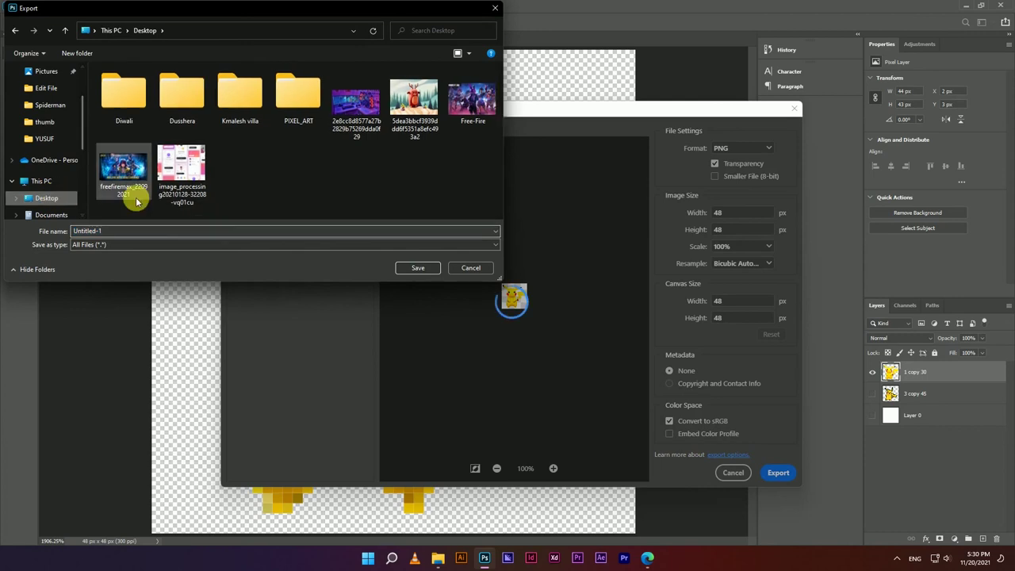
{"action": "type", "text": "pixel"}
{"action": "left_click", "coordinate": [107, 230]}
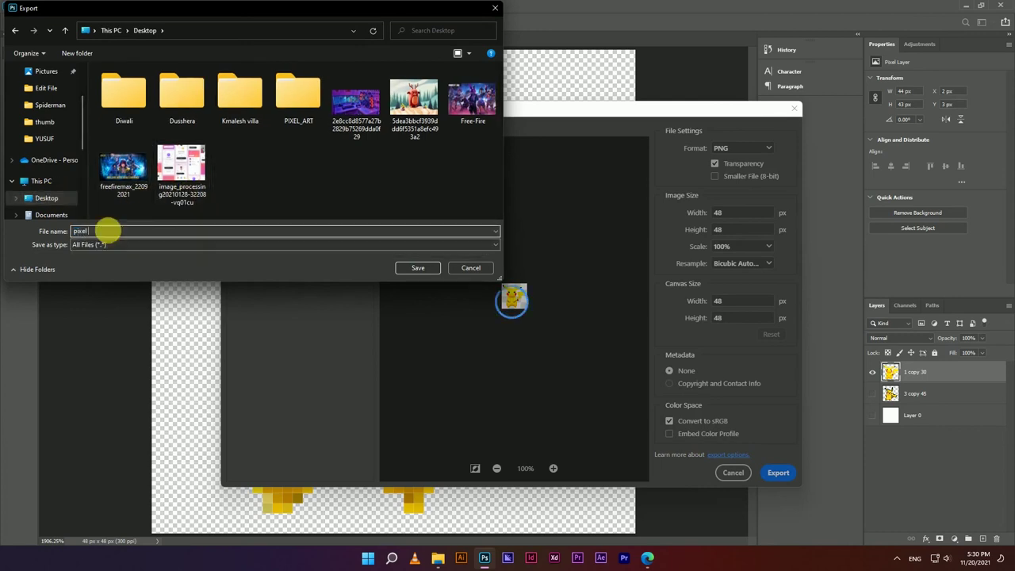
{"action": "type", "text": "_"}
{"action": "type", "text": "rt"}
{"action": "left_click", "coordinate": [108, 231]}
{"action": "left_click", "coordinate": [418, 267]}
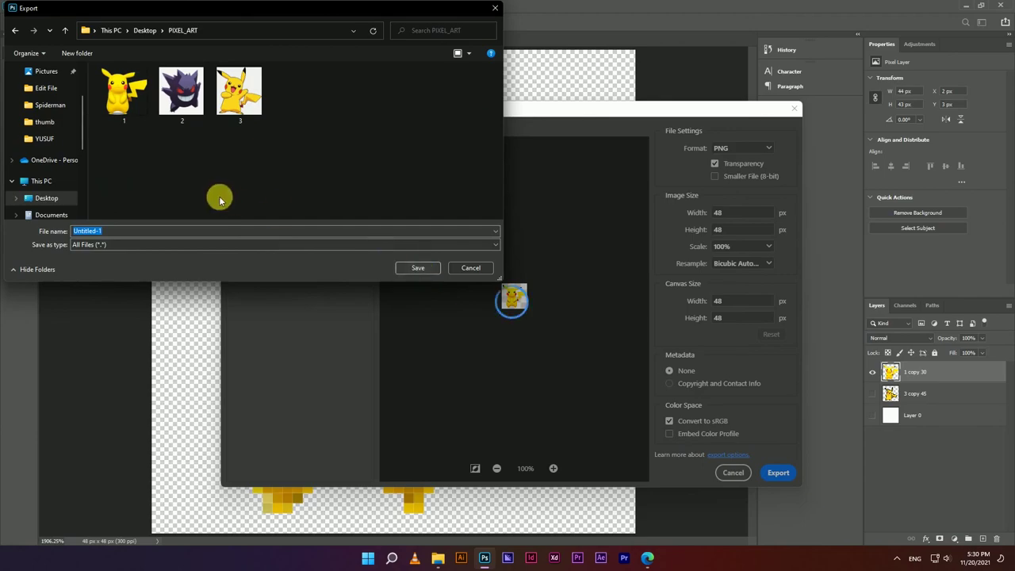
{"action": "left_click", "coordinate": [420, 269]}
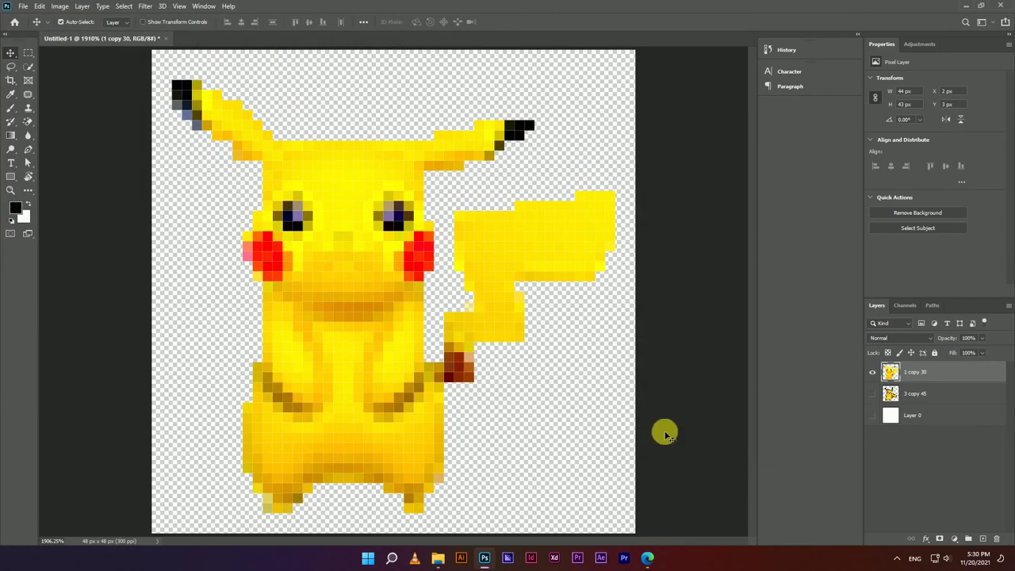